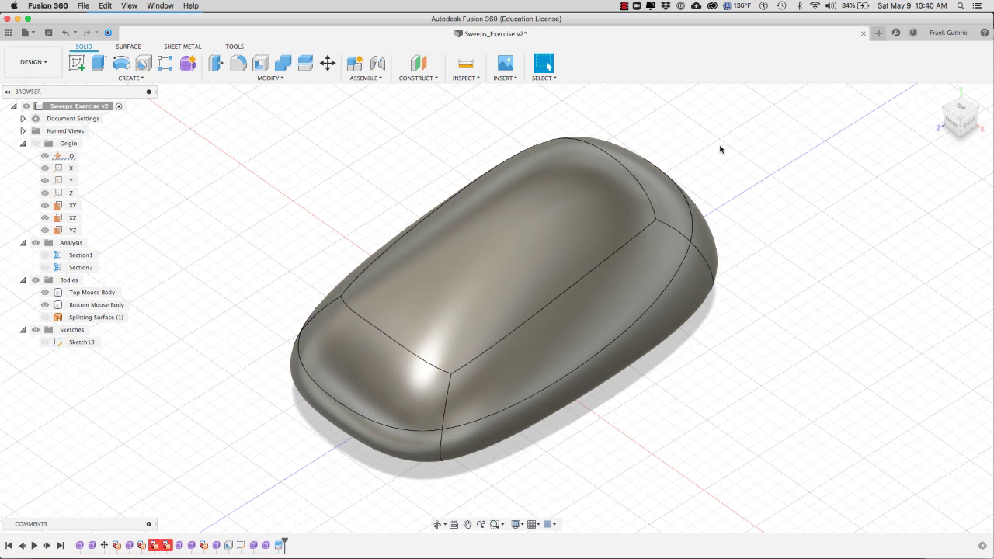
Hide the Top Mouse Body and orbit around the hollow Bottom Mouse Body shell to inspect it.
{"action": "left_click", "coordinate": [41, 296]}
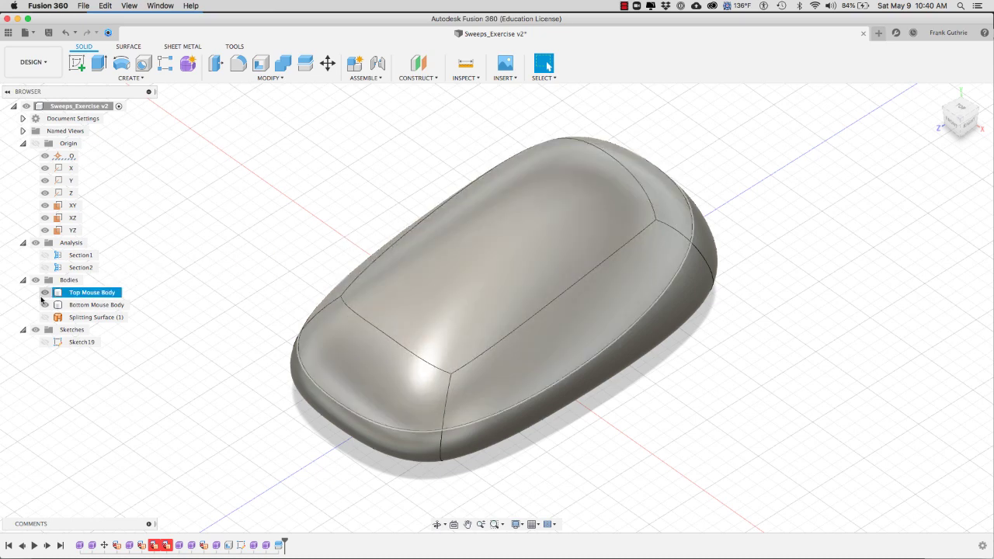
{"action": "left_click", "coordinate": [45, 293]}
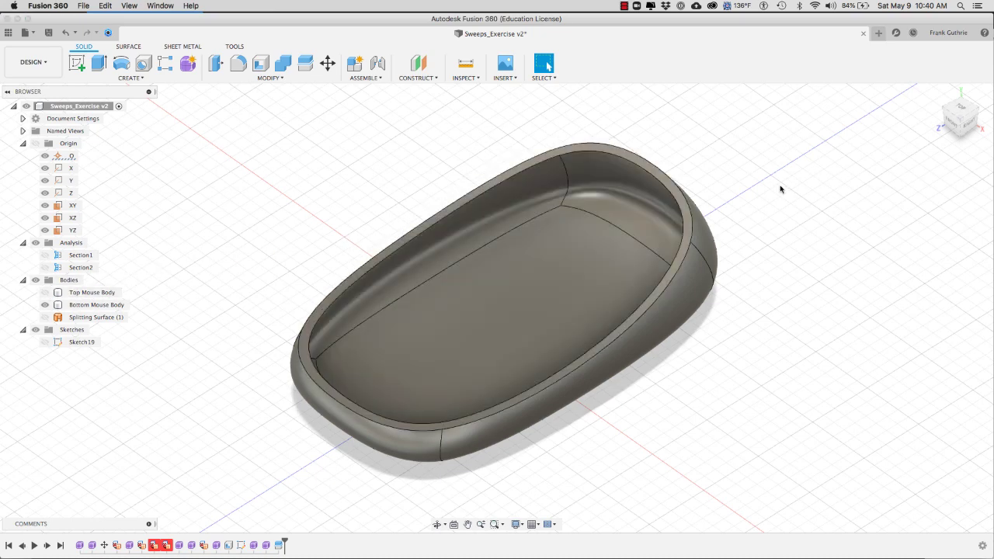
{"action": "middle_click_drag", "start_coordinate": [772, 186], "coordinate": [779, 217], "text": "shift"}
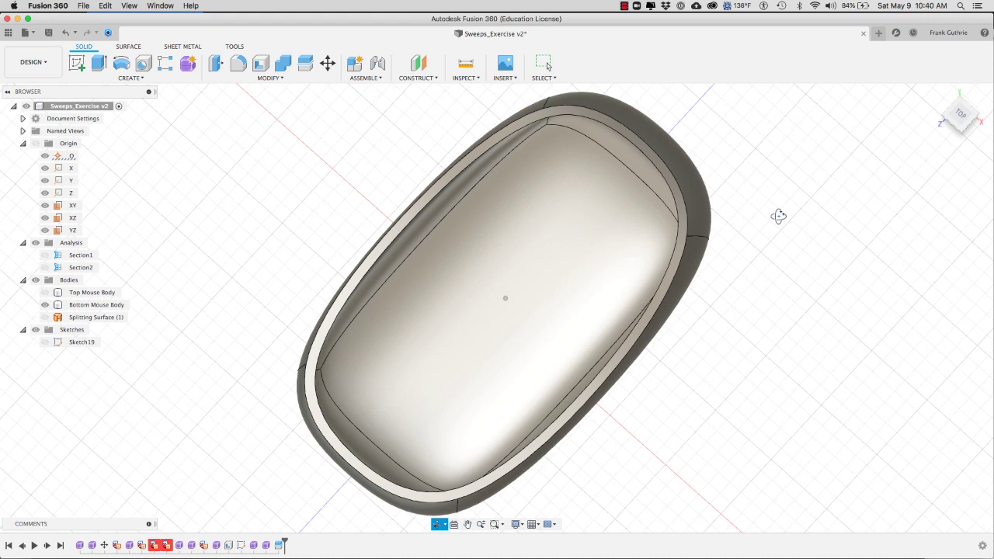
{"action": "middle_click_drag", "start_coordinate": [779, 216], "coordinate": [772, 179], "text": "shift"}
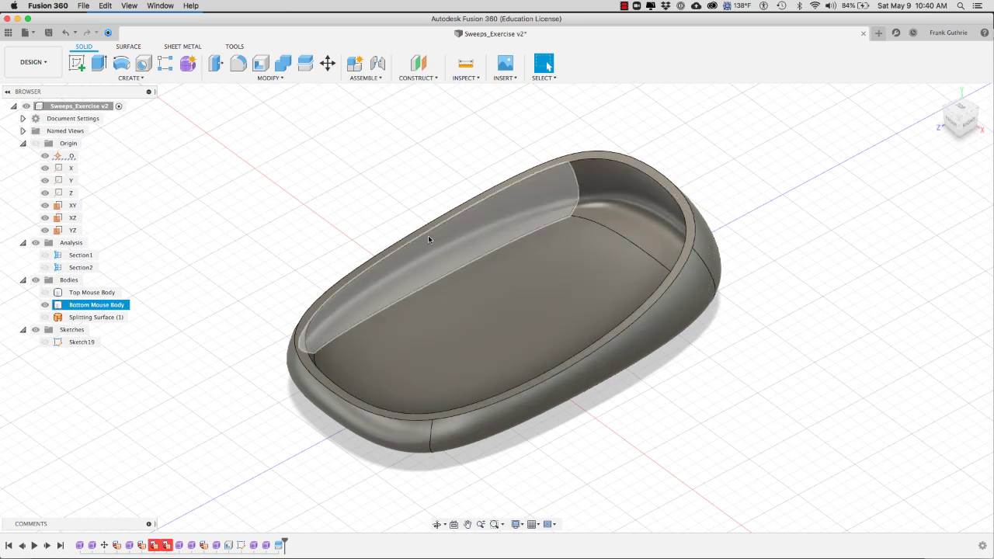
{"action": "left_click", "coordinate": [476, 286]}
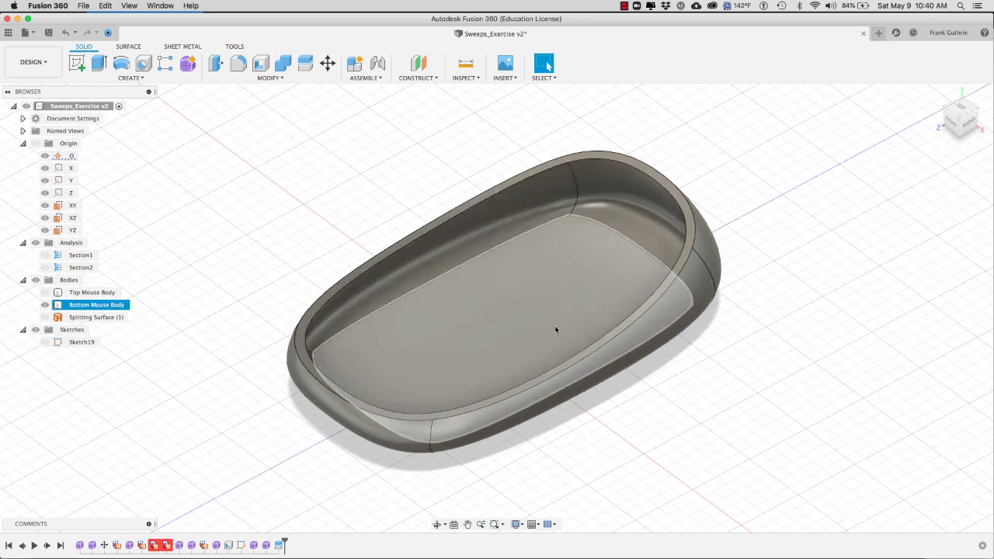
{"action": "left_click", "coordinate": [779, 146]}
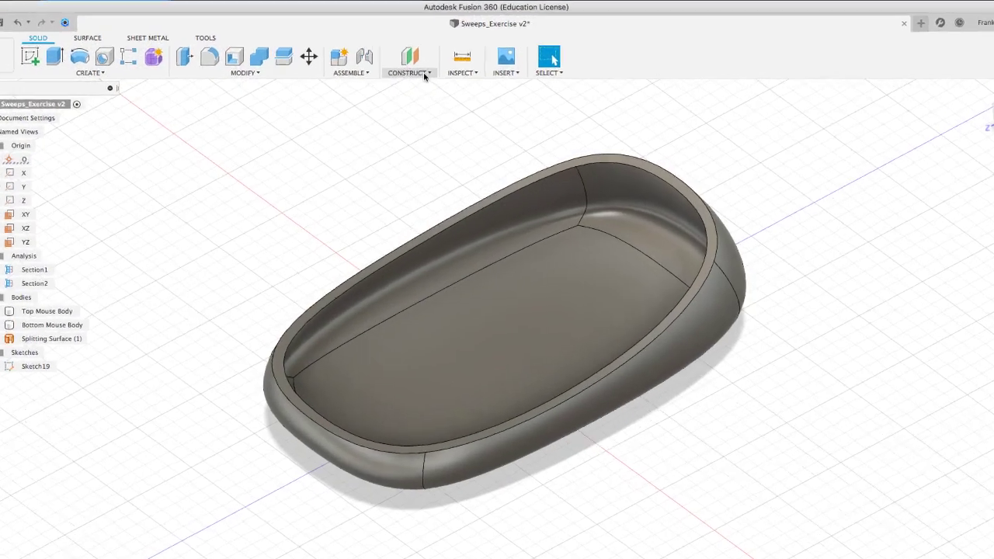
Show the CONSTRUCT tools list in the toolbar.
{"action": "left_click", "coordinate": [411, 72]}
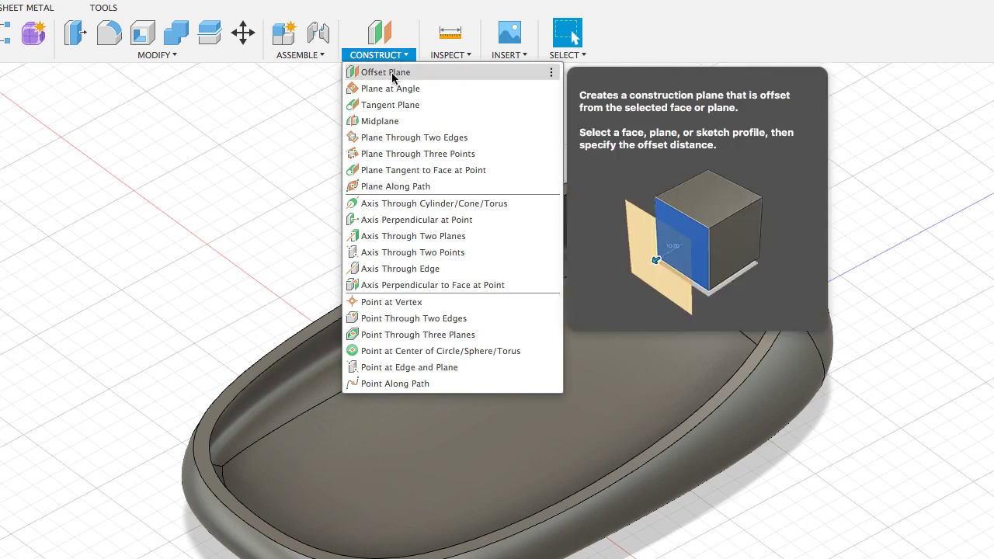
Create an offset plane 19.364 mm above the XZ origin plane, inside the shell.
{"action": "left_click", "coordinate": [393, 78]}
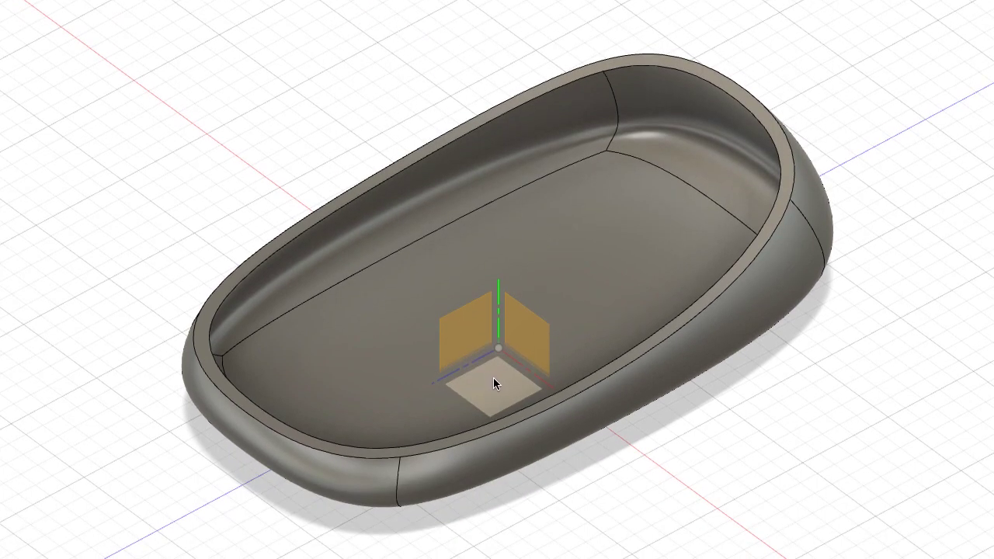
{"action": "left_click", "coordinate": [494, 377]}
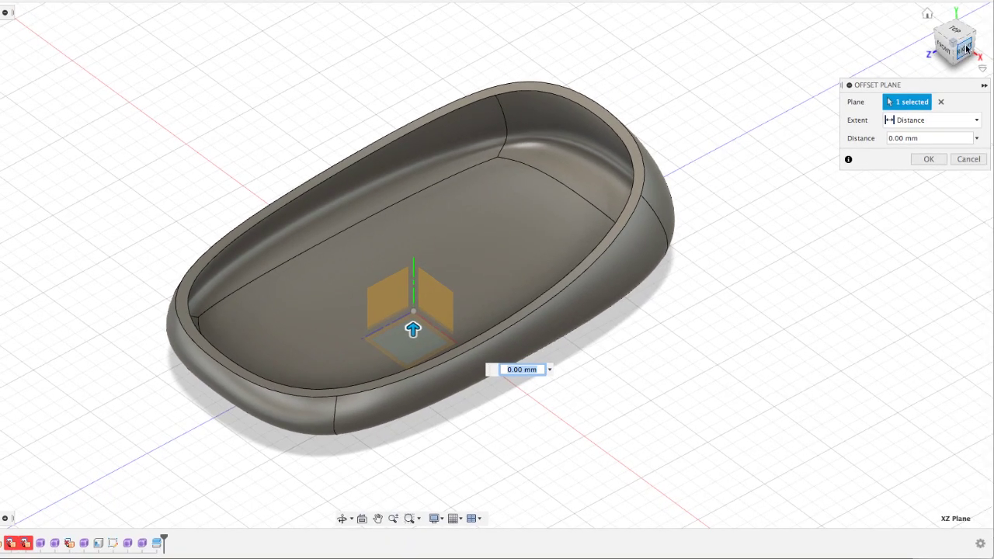
{"action": "left_click", "coordinate": [967, 49]}
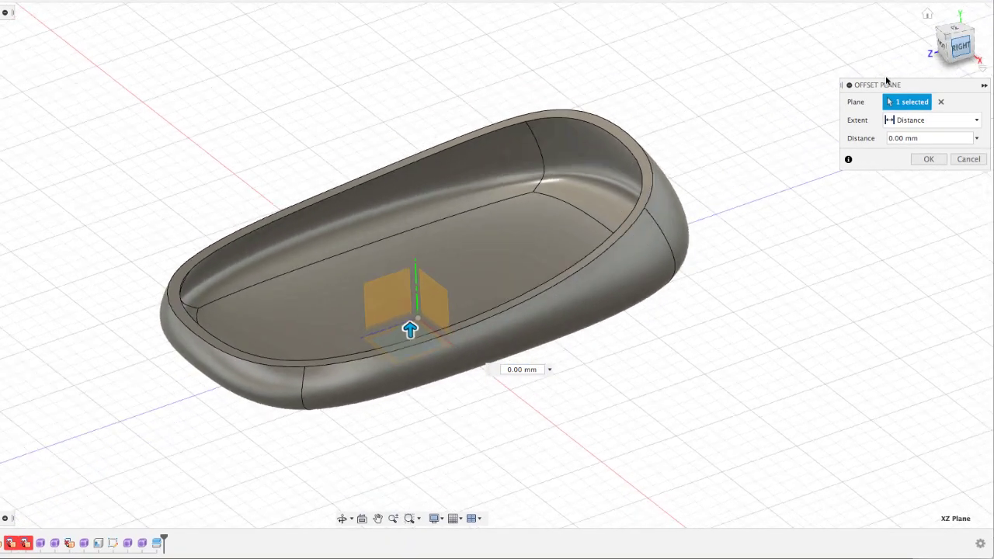
{"action": "left_click_drag", "start_coordinate": [390, 325], "coordinate": [392, 249]}
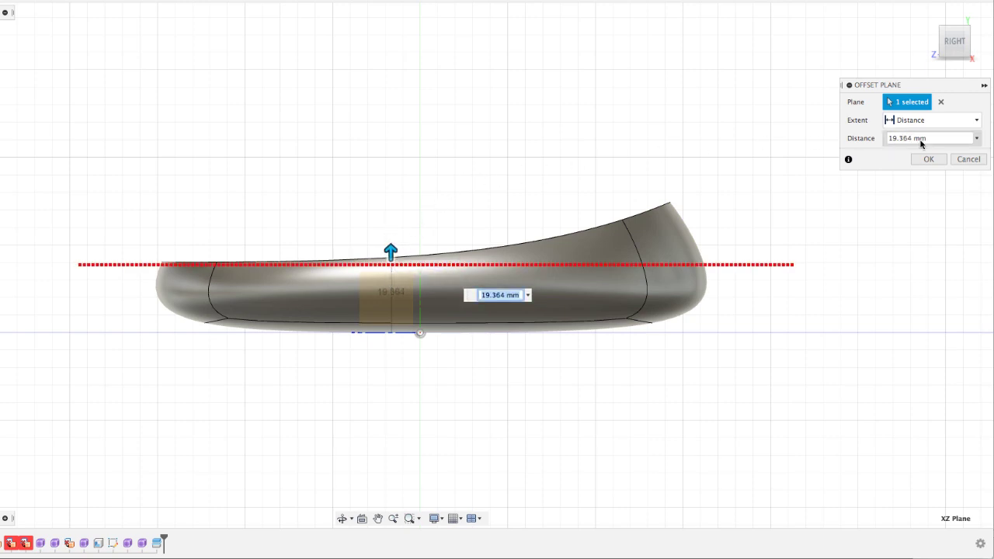
{"action": "left_click", "coordinate": [927, 14]}
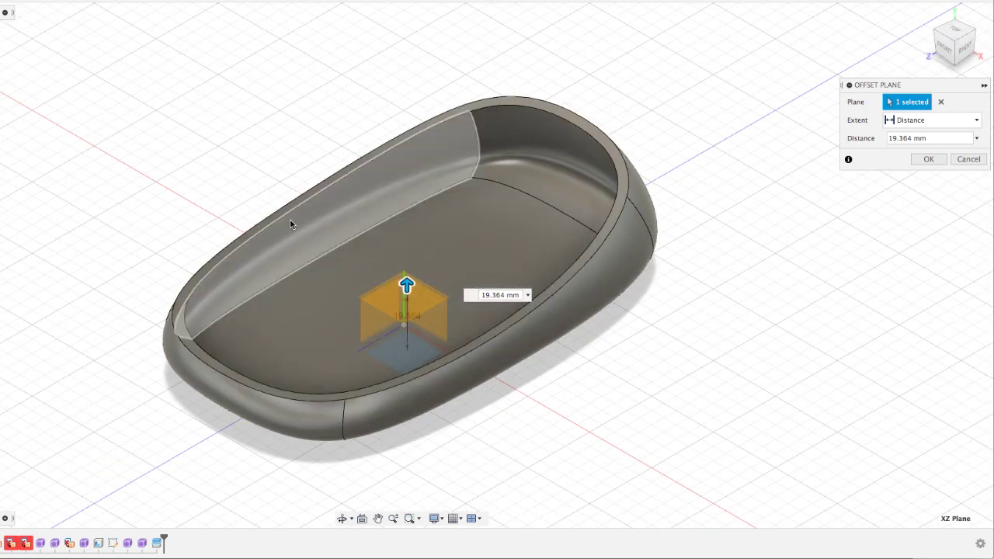
{"action": "left_click", "coordinate": [929, 159]}
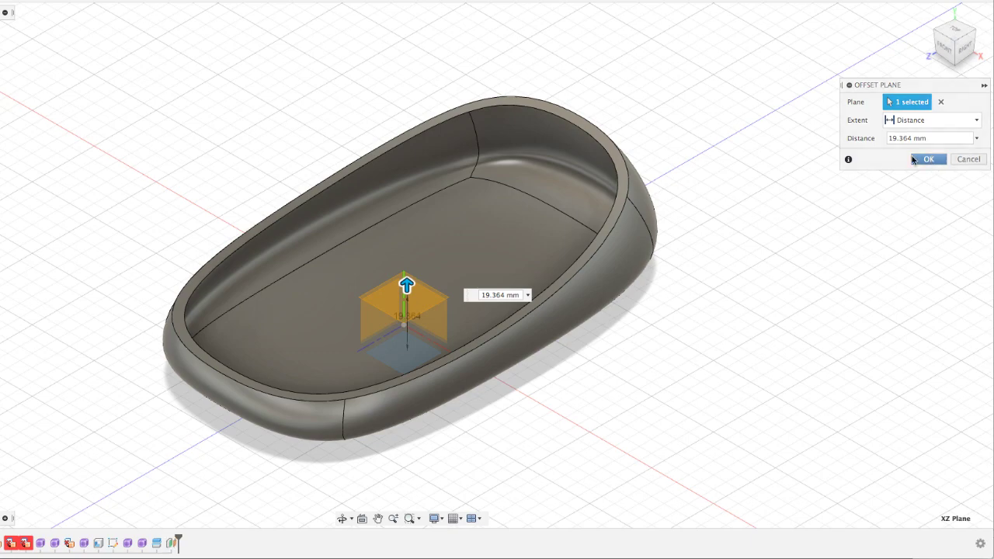
{"action": "middle_click_drag", "start_coordinate": [716, 122], "coordinate": [683, 94], "text": "shift"}
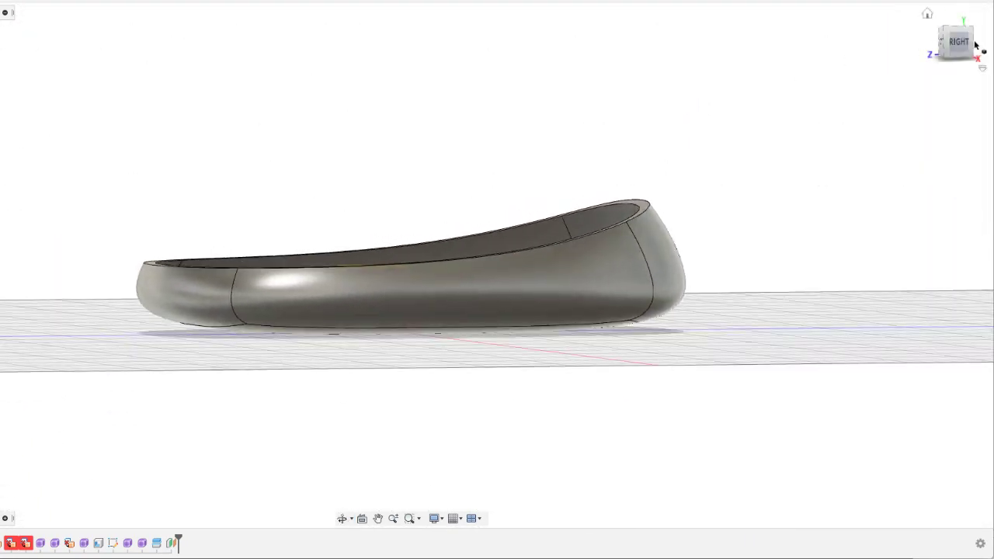
Switch the visual style to Shaded with Hidden Edges, viewed from the right side.
{"action": "left_click", "coordinate": [970, 49]}
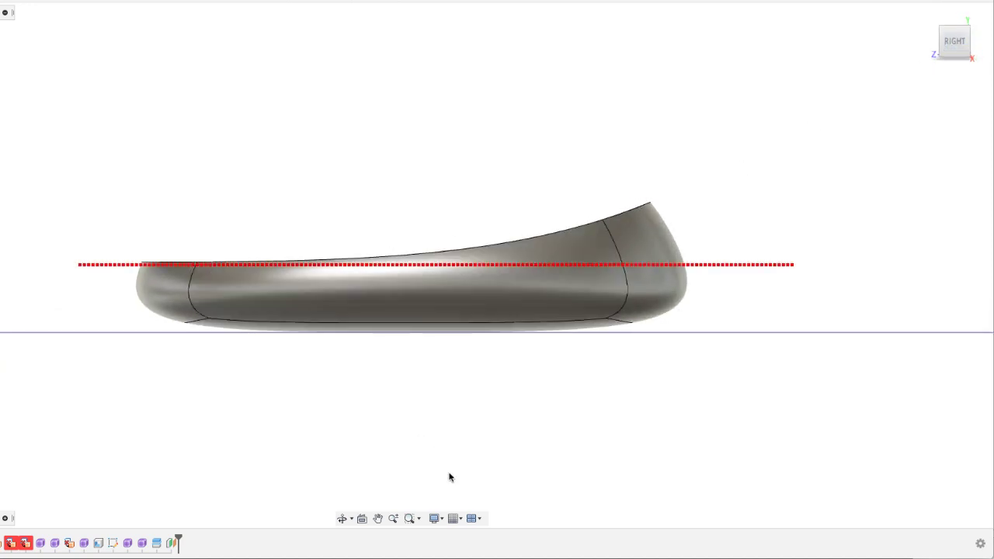
{"action": "left_click", "coordinate": [439, 518]}
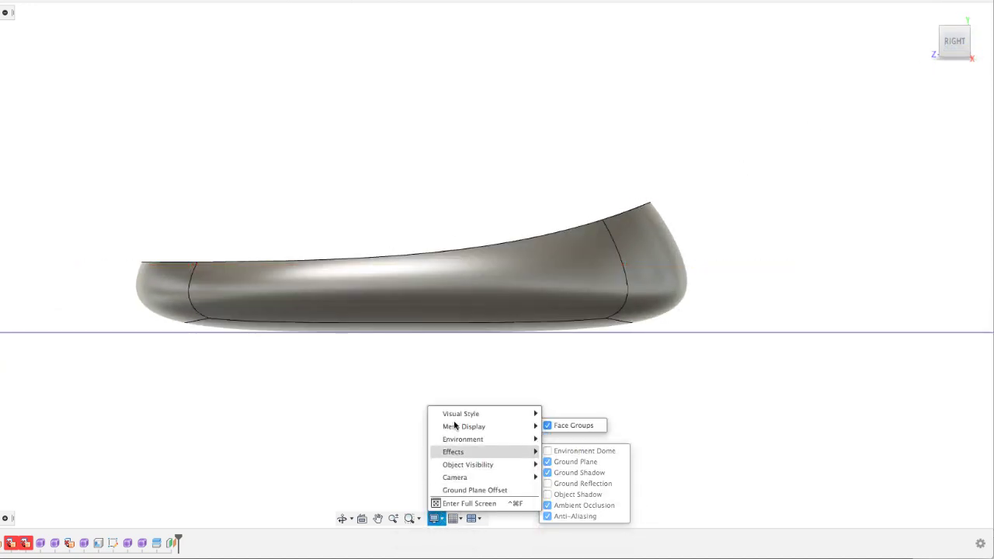
{"action": "mouse_move", "coordinate": [504, 417]}
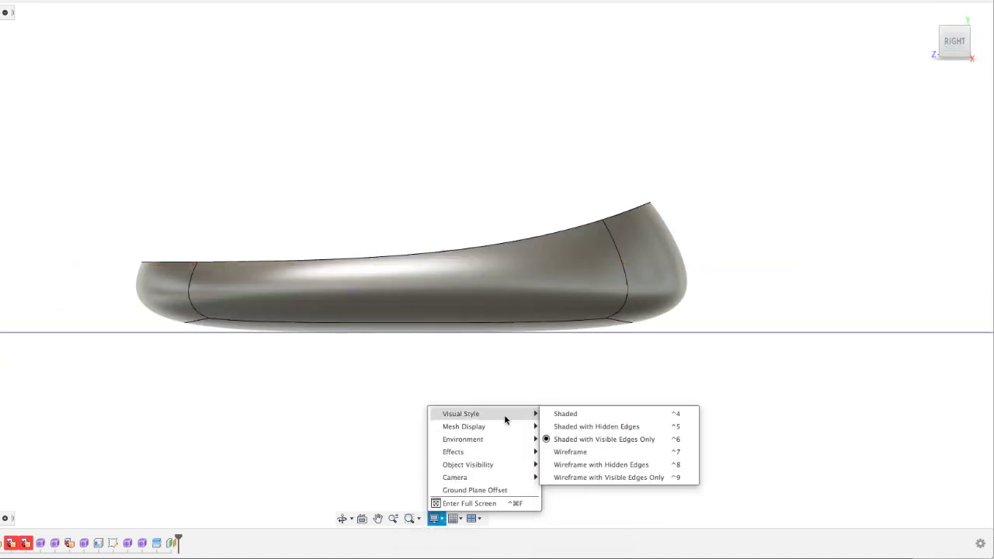
{"action": "left_click", "coordinate": [574, 426]}
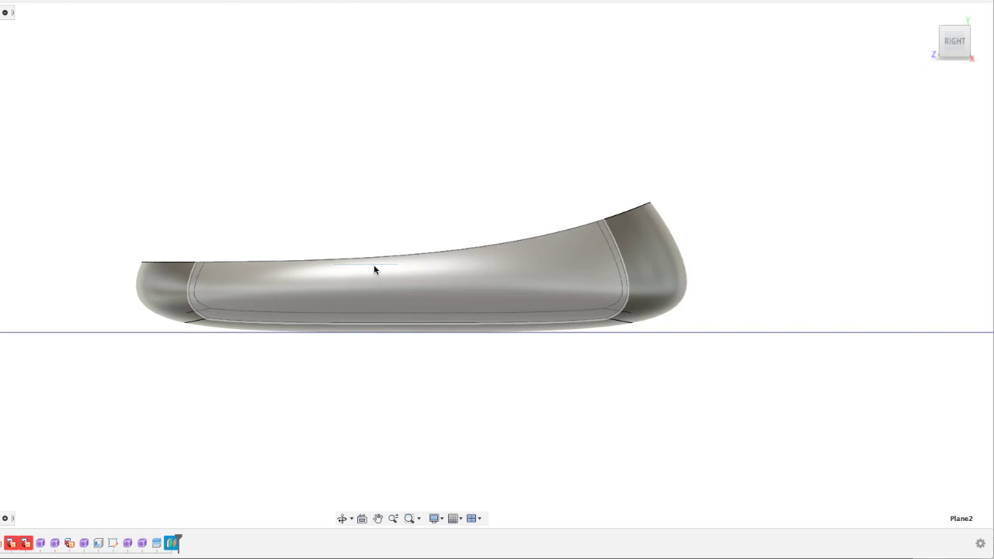
{"action": "left_click", "coordinate": [355, 272]}
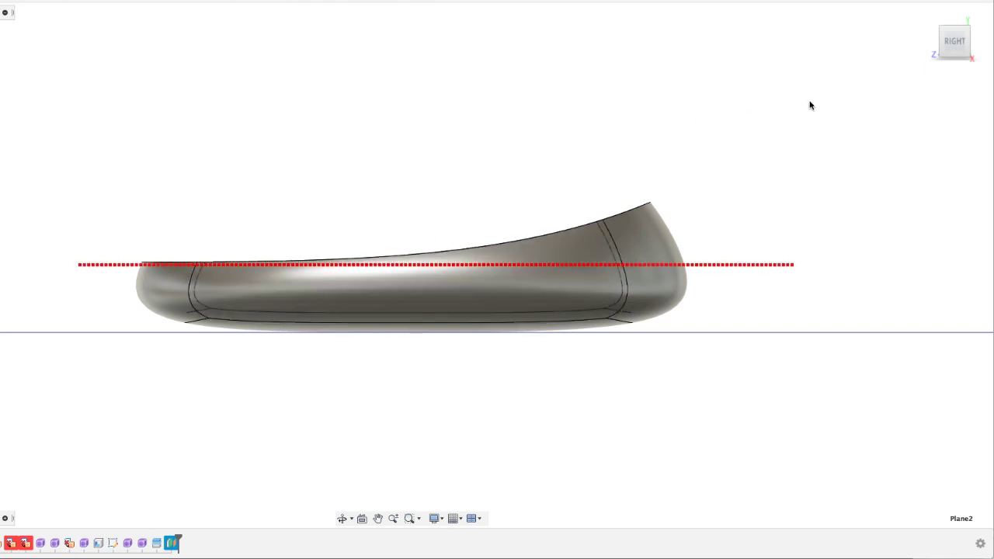
Select Plane2 and view the shell from the top.
{"action": "left_click", "coordinate": [927, 13]}
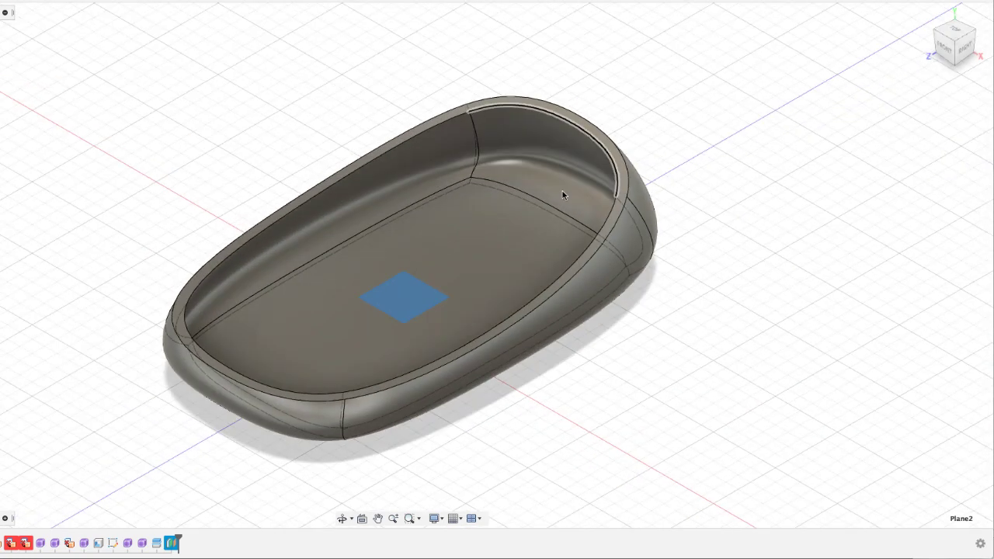
{"action": "left_click", "coordinate": [396, 304]}
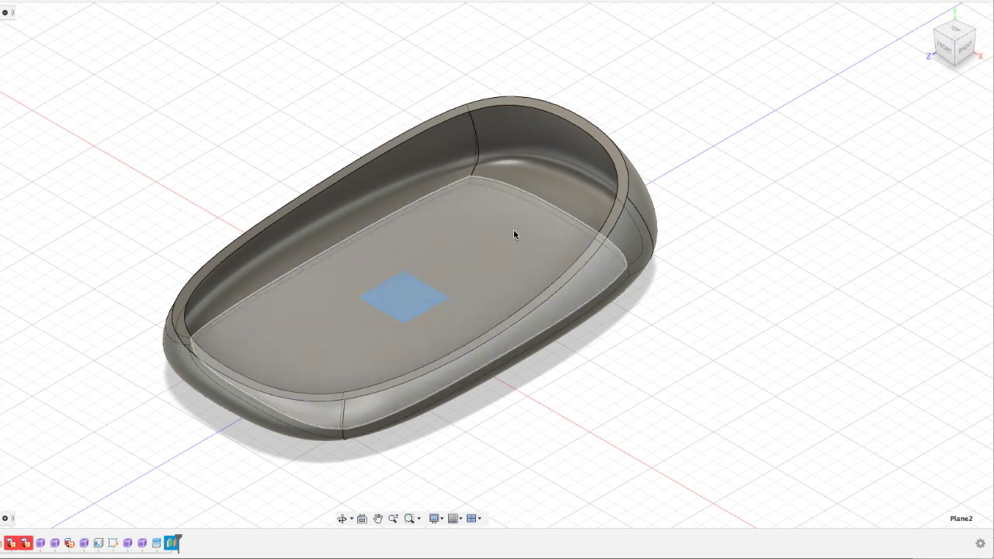
{"action": "left_click", "coordinate": [953, 34]}
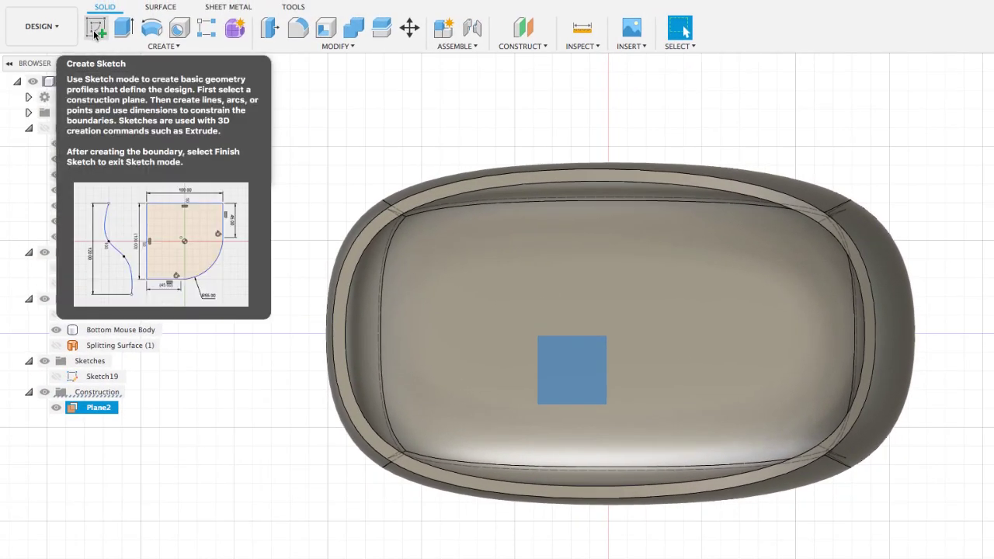
Start a sketch on Plane2 and draw a lengthwise centre line through the shell.
{"action": "left_click", "coordinate": [94, 30]}
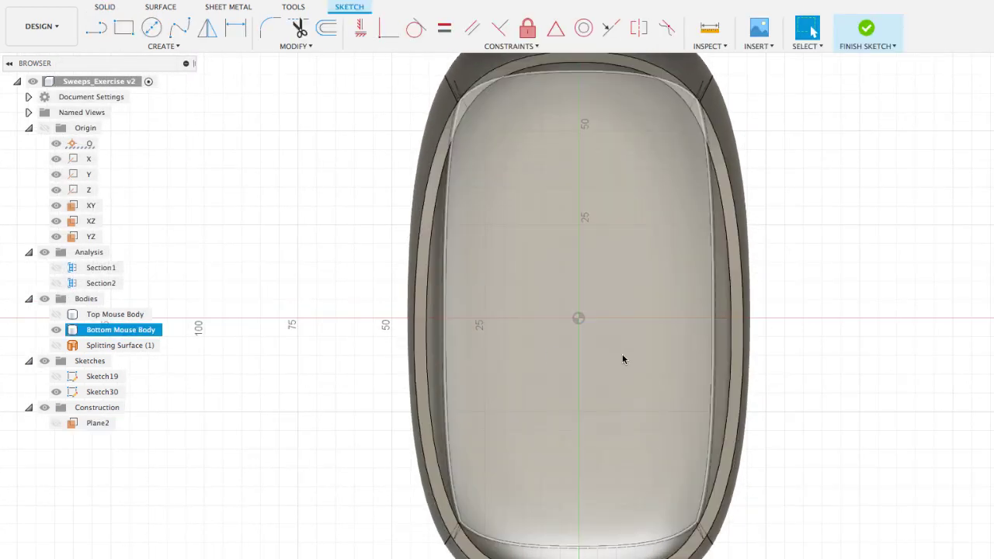
{"action": "left_click", "coordinate": [95, 424]}
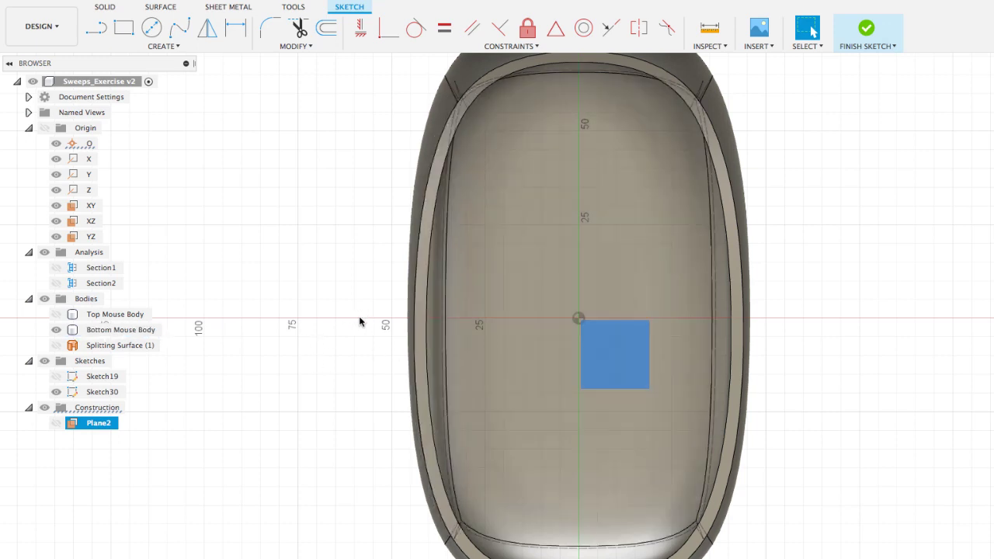
{"action": "left_click", "coordinate": [96, 28]}
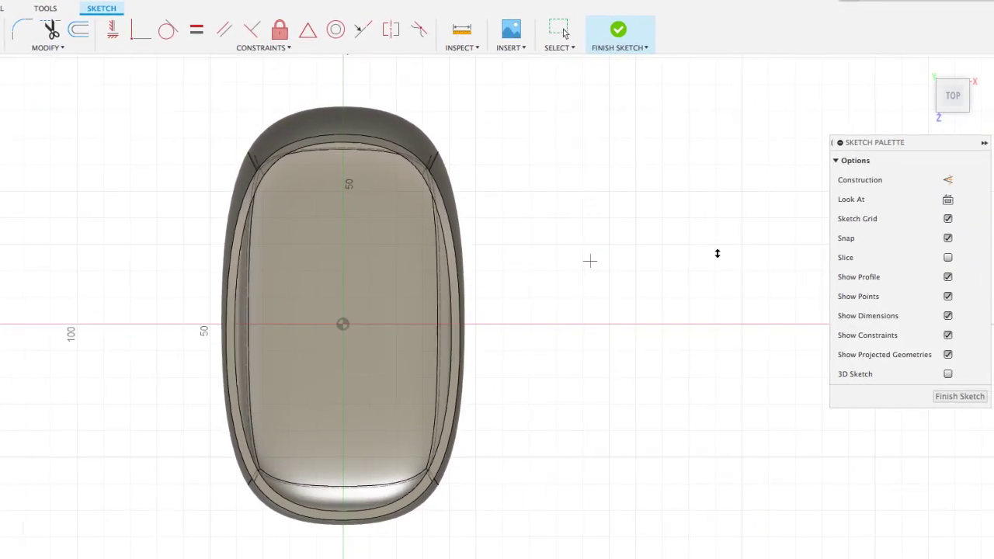
{"action": "left_click", "coordinate": [342, 82]}
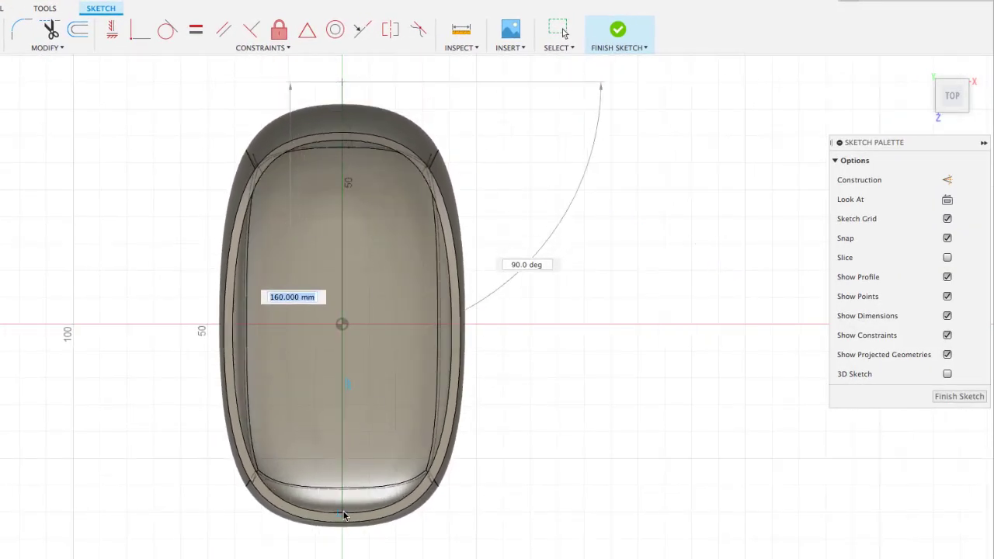
{"action": "left_click", "coordinate": [342, 485]}
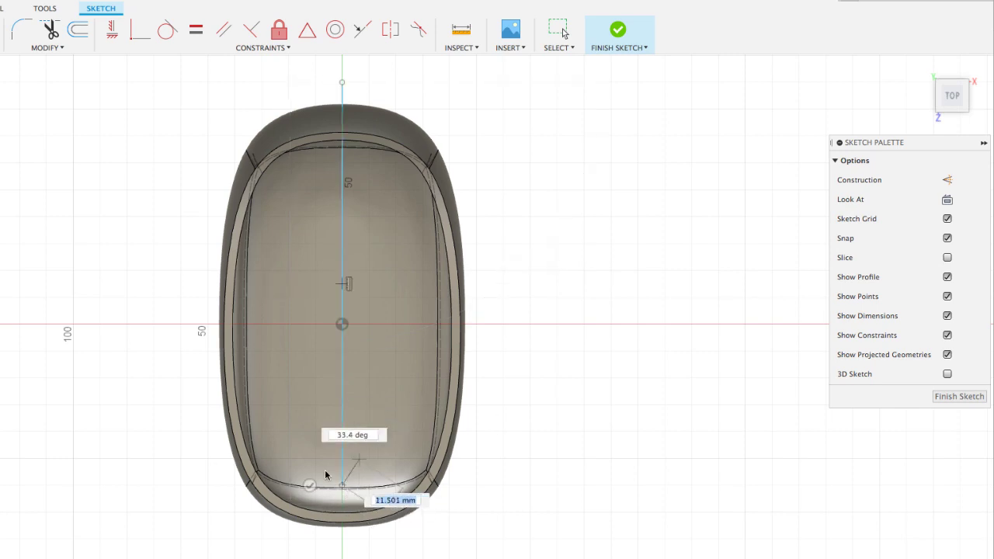
{"action": "left_click", "coordinate": [311, 485]}
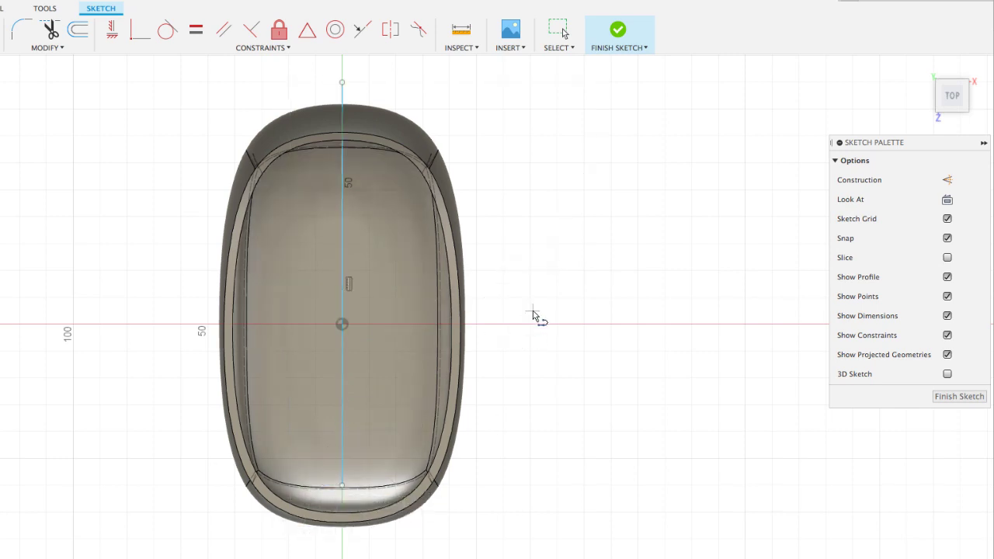
{"action": "right_click", "coordinate": [532, 314]}
{"action": "left_click", "coordinate": [575, 314]}
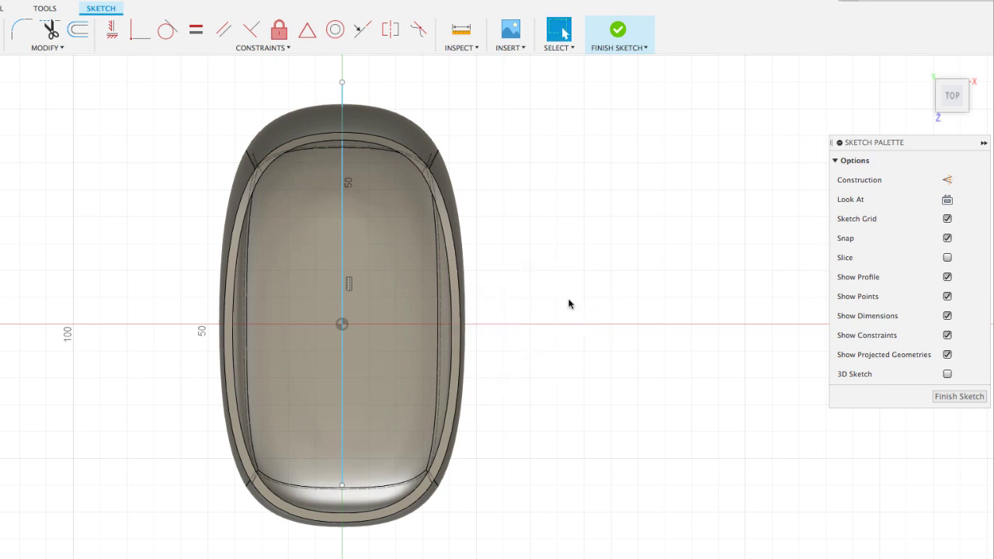
Move the centre sketch line down about 30 mm onto the shell floor.
{"action": "left_click", "coordinate": [342, 83]}
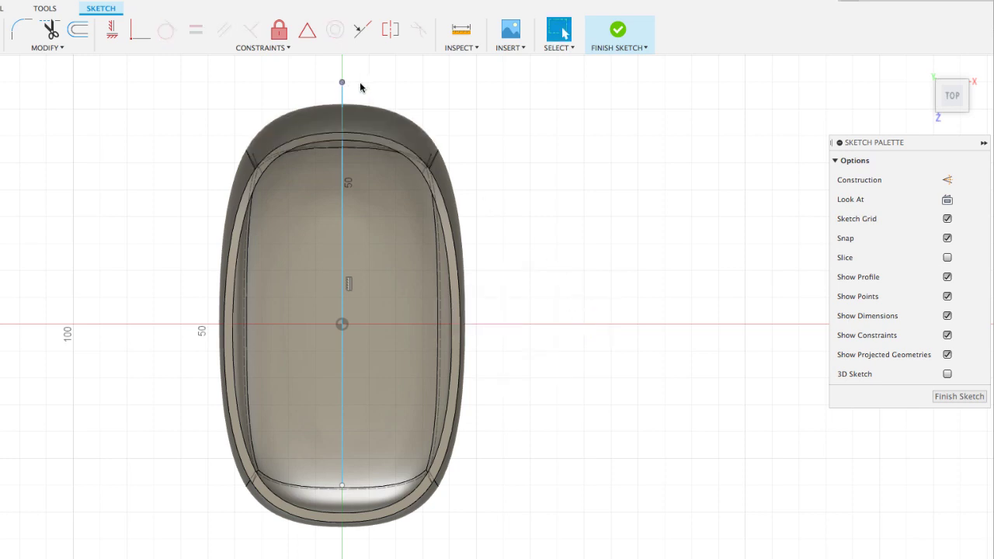
{"action": "right_click", "coordinate": [484, 107]}
{"action": "left_click", "coordinate": [439, 122]}
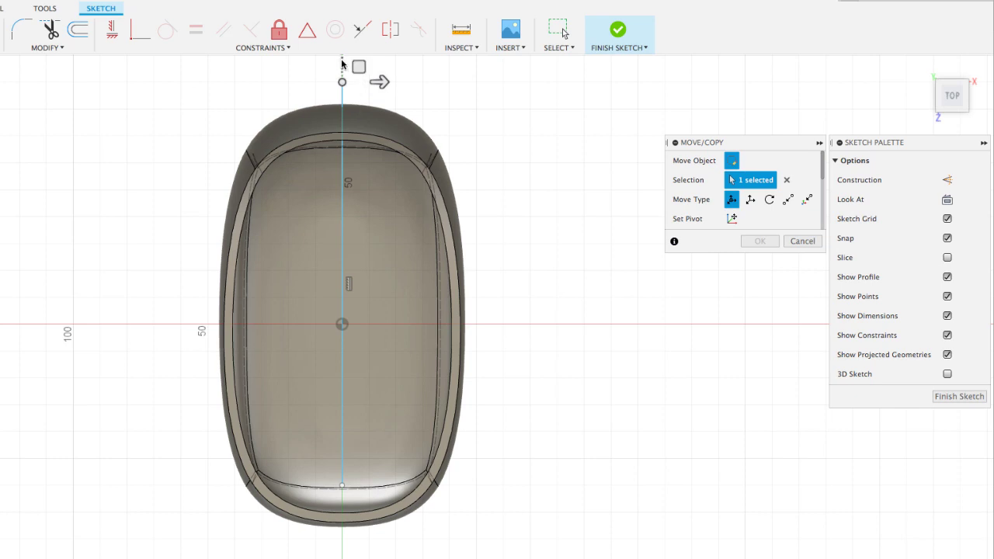
{"action": "scroll", "coordinate": [523, 164], "scroll_direction": "up", "scroll_amount": 3}
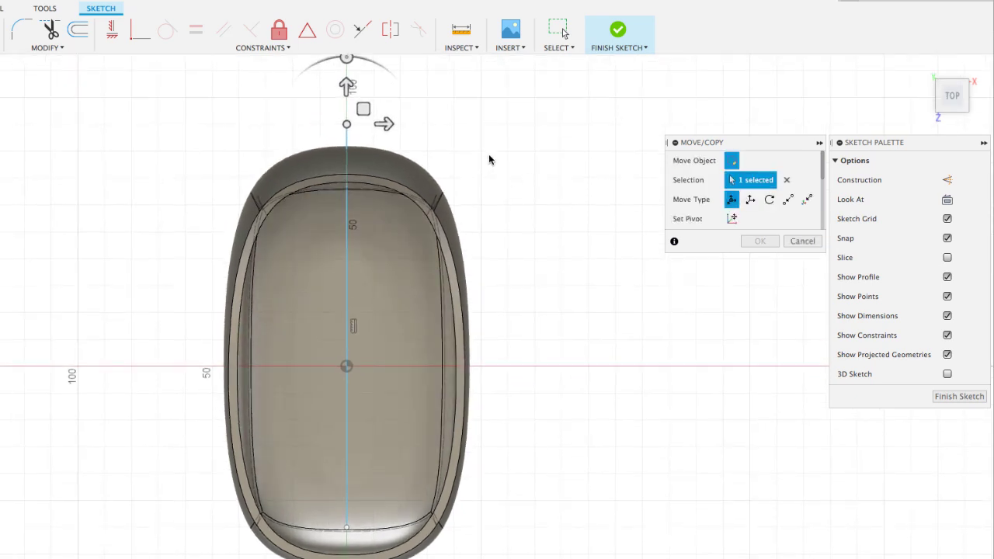
{"action": "left_click_drag", "start_coordinate": [346, 84], "coordinate": [346, 167]}
{"action": "left_click", "coordinate": [767, 241]}
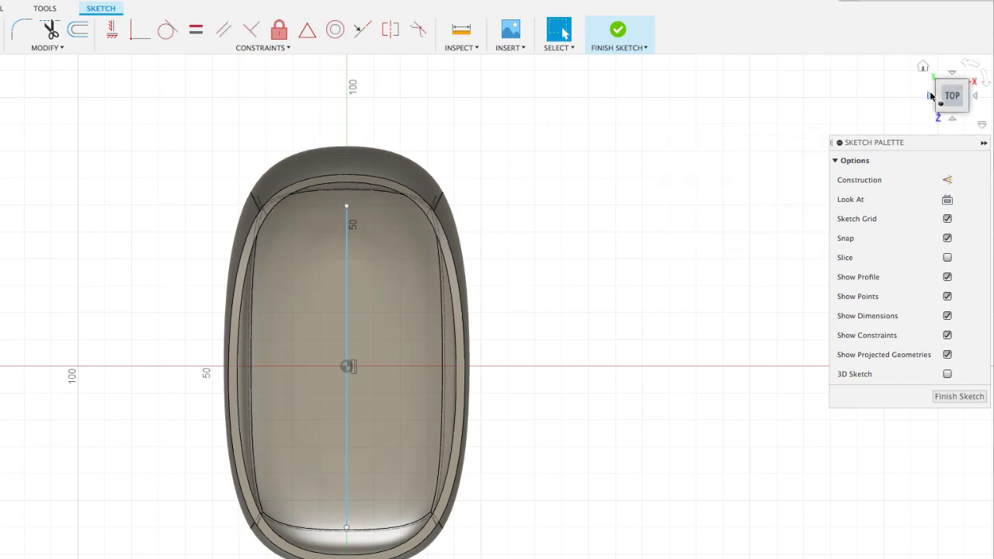
{"action": "left_click", "coordinate": [922, 70]}
{"action": "middle_click_drag", "start_coordinate": [692, 148], "coordinate": [200, 155], "text": "shift"}
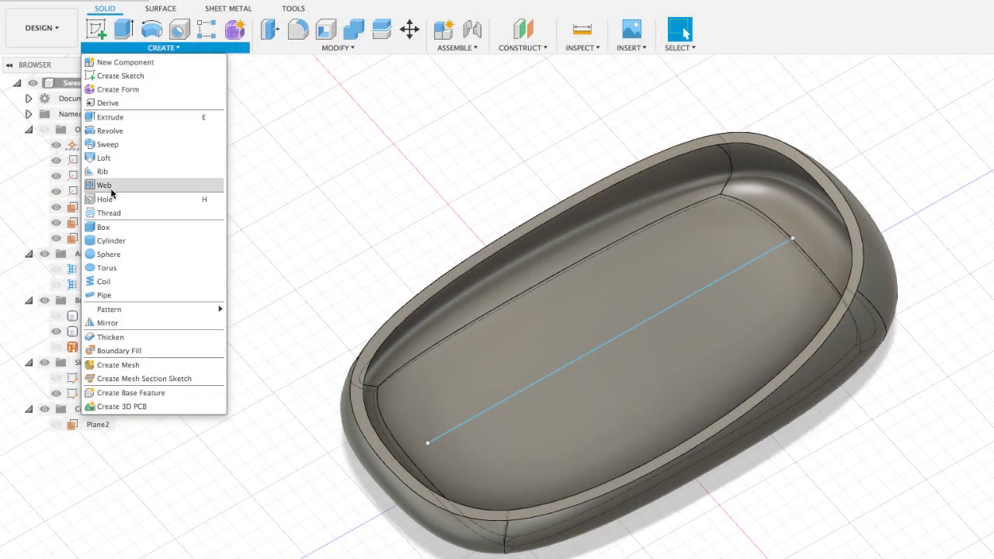
Create a web rib from the centre sketch line with 3 mm thickness.
{"action": "left_click", "coordinate": [108, 187]}
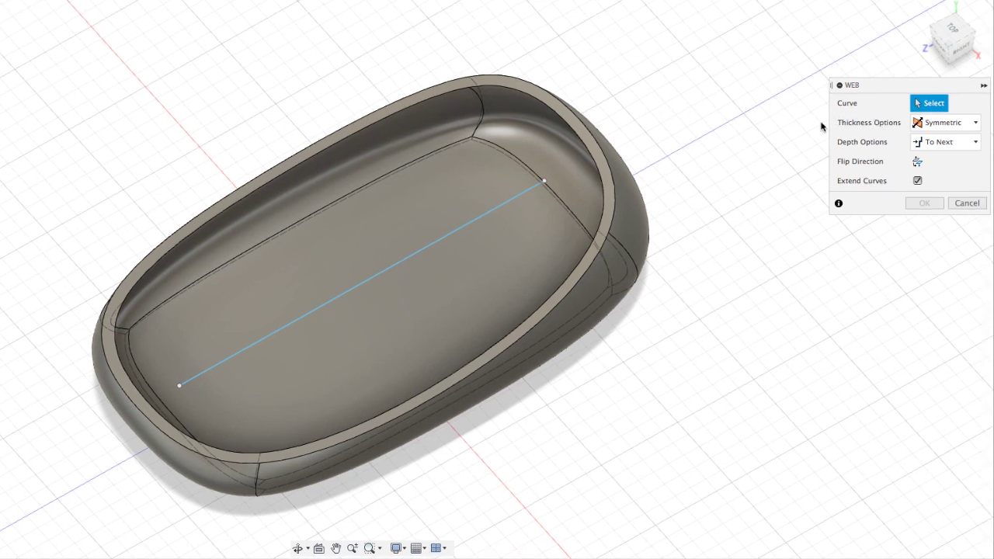
{"action": "left_click", "coordinate": [497, 208]}
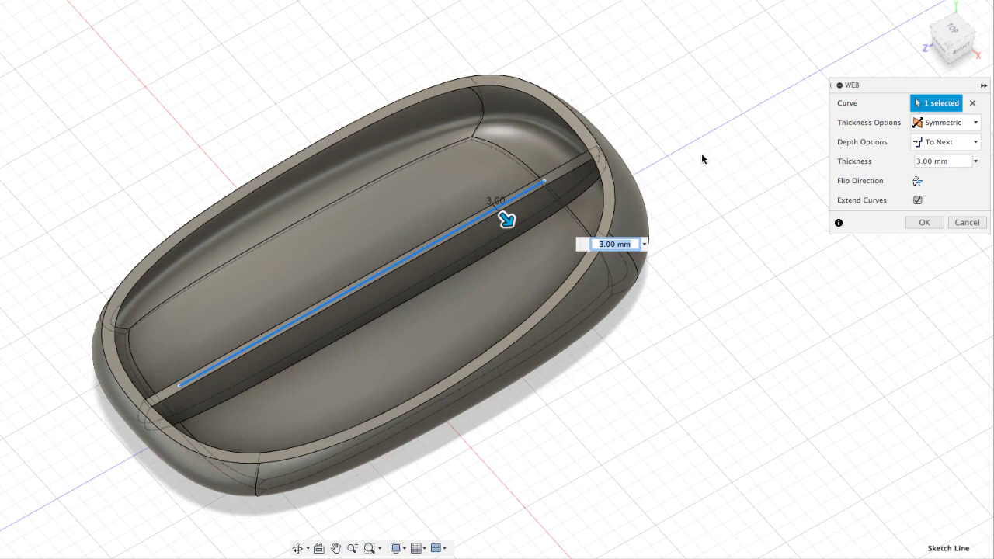
{"action": "mouse_move", "coordinate": [712, 160]}
{"action": "middle_mouse_down", "text": "shift"}
{"action": "mouse_move", "coordinate": [652, 106]}
{"action": "mouse_move", "coordinate": [610, 100]}
{"action": "mouse_move", "coordinate": [750, 111]}
{"action": "mouse_move", "coordinate": [715, 145]}
{"action": "middle_mouse_up", "text": "shift"}
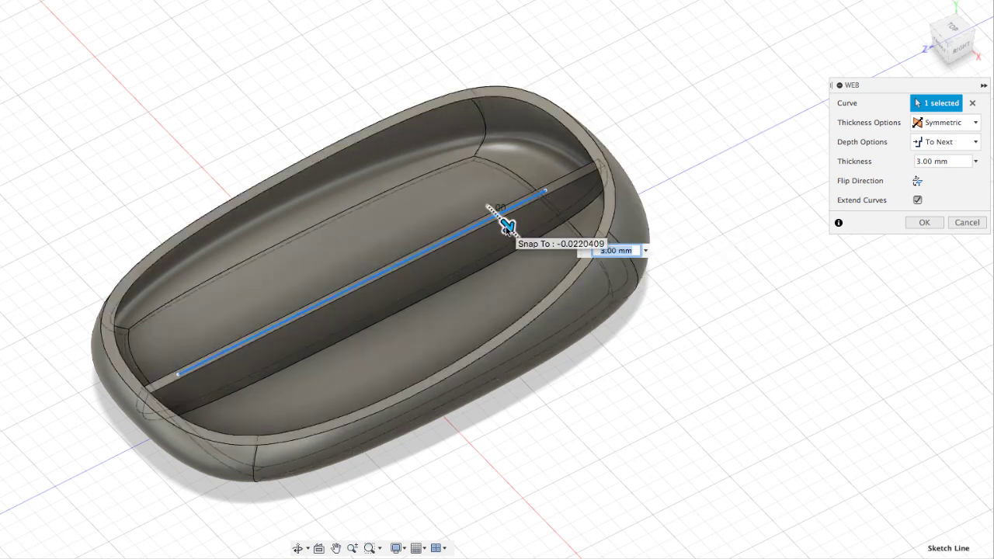
{"action": "type", "text": "6"}
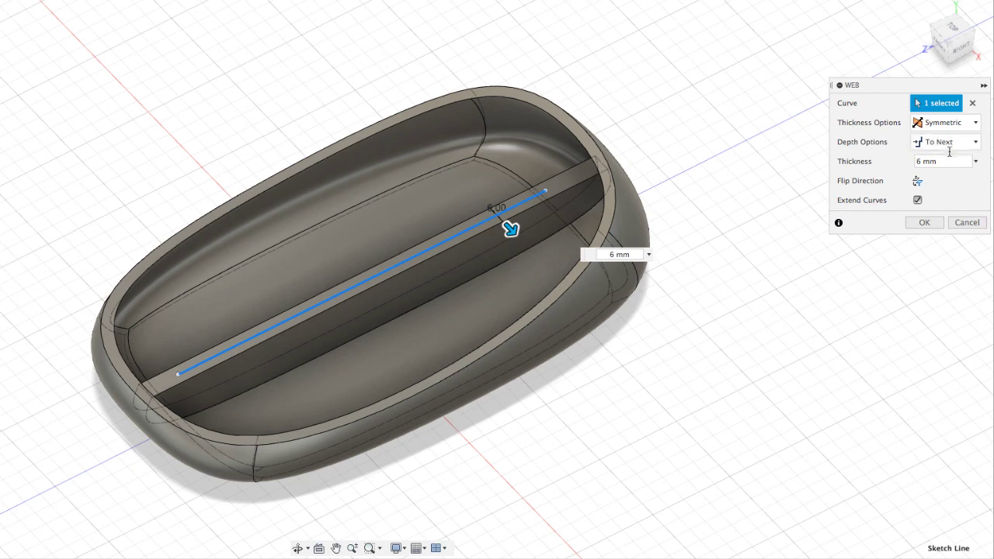
{"action": "left_click", "coordinate": [914, 160]}
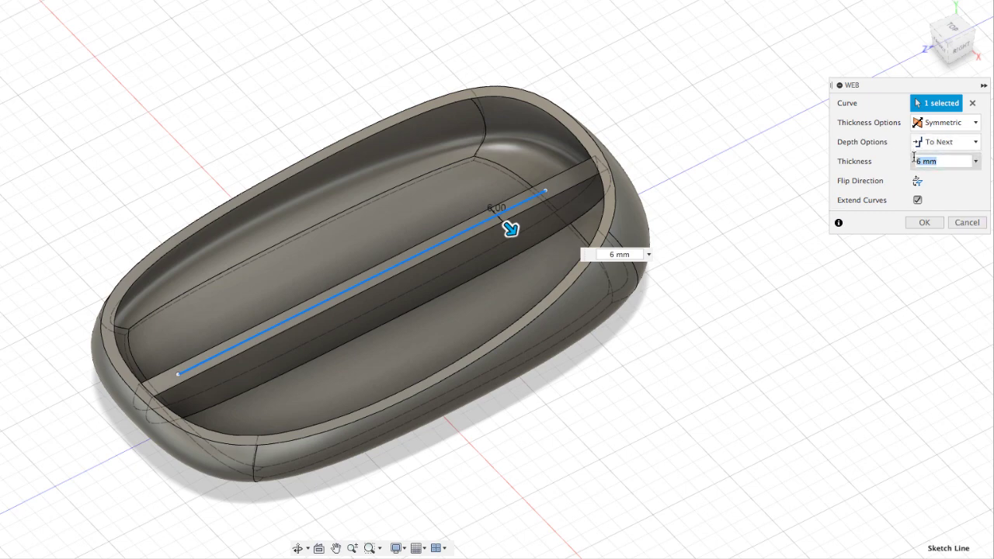
{"action": "type", "text": "3"}
{"action": "key", "text": "Return"}
{"action": "mouse_move", "coordinate": [709, 147]}
{"action": "middle_mouse_down", "text": "shift"}
{"action": "mouse_move", "coordinate": [733, 115]}
{"action": "mouse_move", "coordinate": [727, 100]}
{"action": "mouse_move", "coordinate": [697, 104]}
{"action": "mouse_move", "coordinate": [694, 148]}
{"action": "mouse_move", "coordinate": [702, 139]}
{"action": "middle_mouse_up", "text": "shift"}
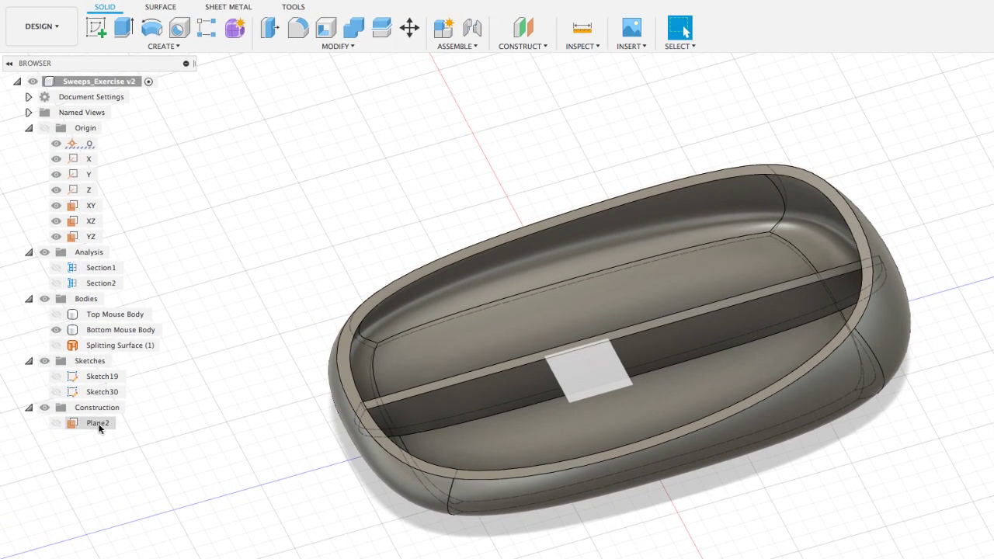
Sketch a second lengthwise line on Plane2 beside the centre rib.
{"action": "left_click", "coordinate": [98, 423]}
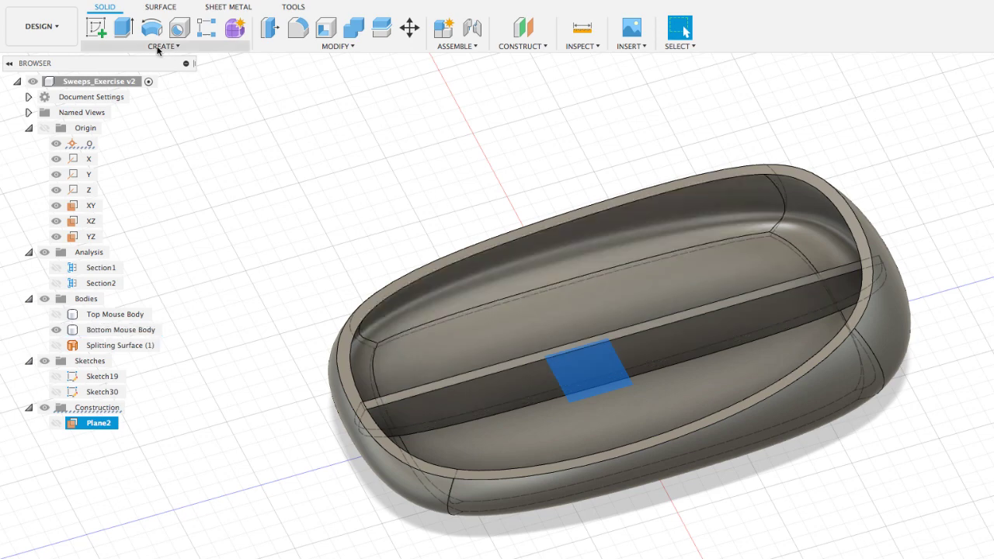
{"action": "left_click", "coordinate": [97, 28]}
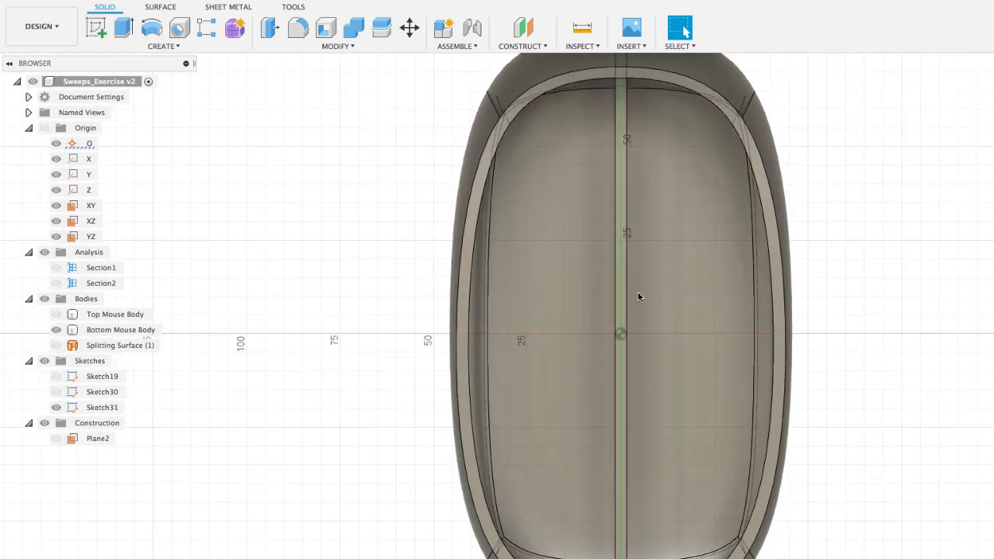
{"action": "left_click", "coordinate": [92, 439]}
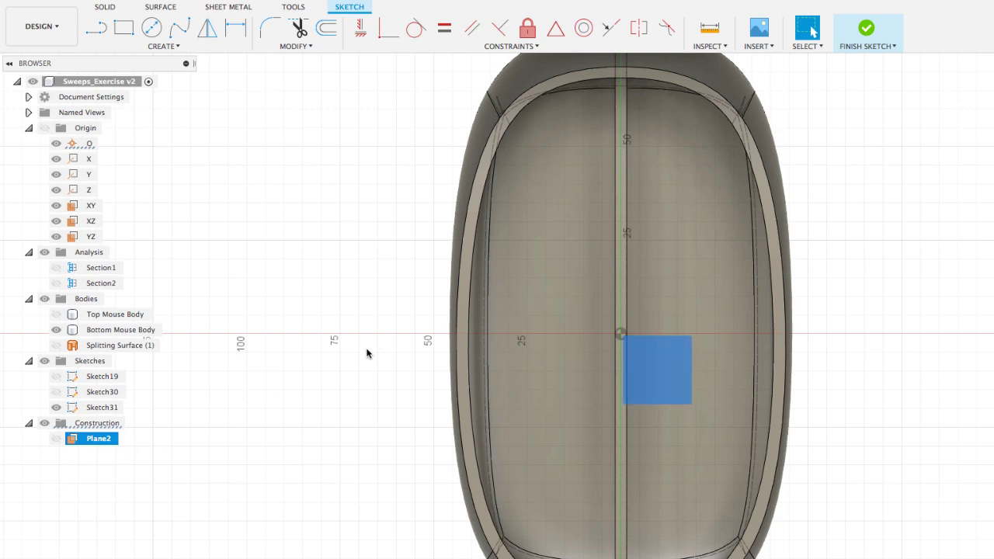
{"action": "left_click", "coordinate": [92, 33]}
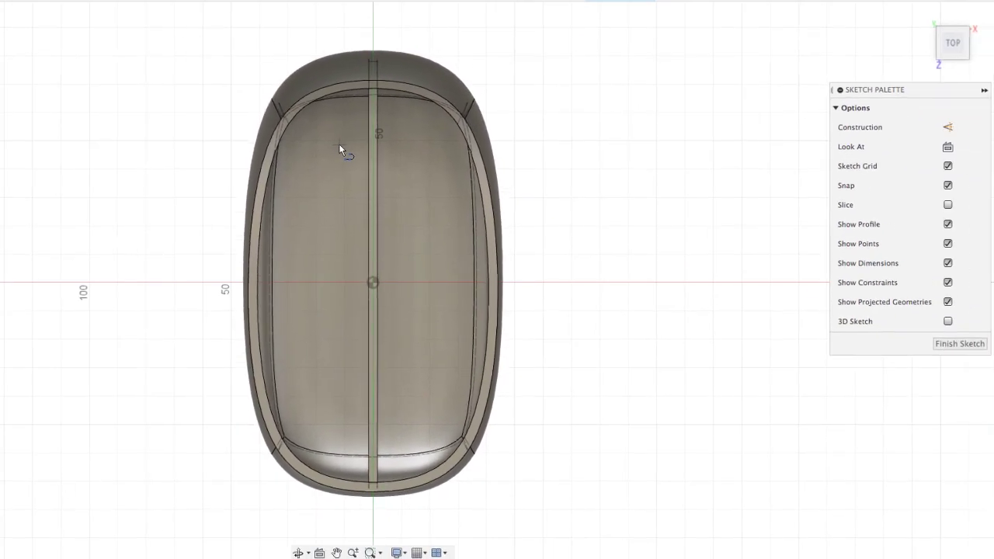
{"action": "left_click", "coordinate": [316, 140]}
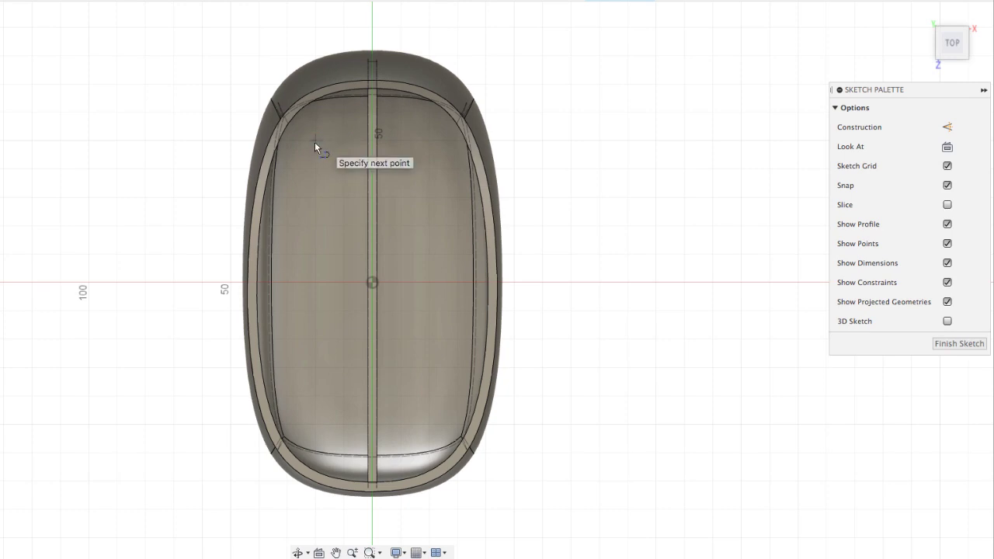
{"action": "left_click", "coordinate": [314, 424]}
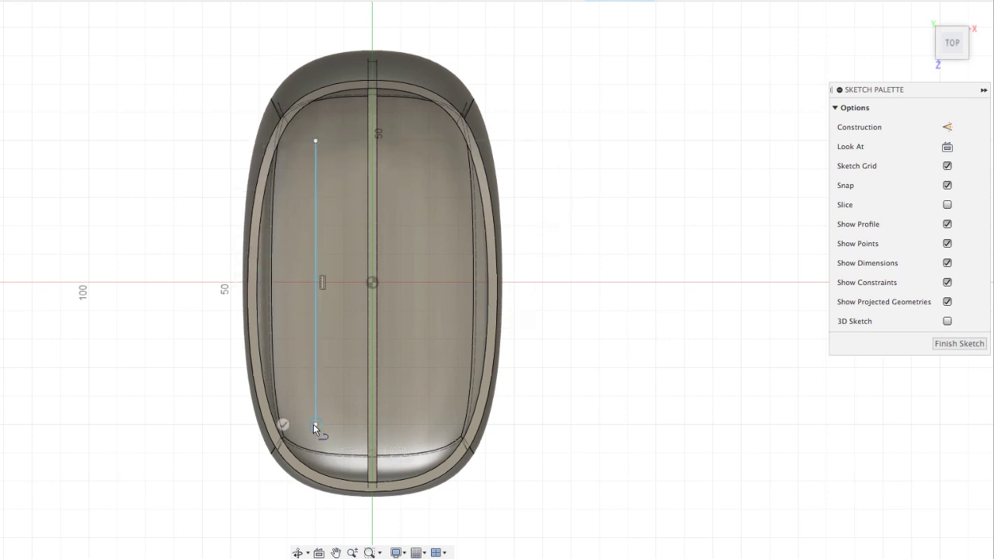
{"action": "key", "text": "Escape"}
{"action": "middle_click_drag", "start_coordinate": [694, 344], "coordinate": [603, 259], "text": "shift"}
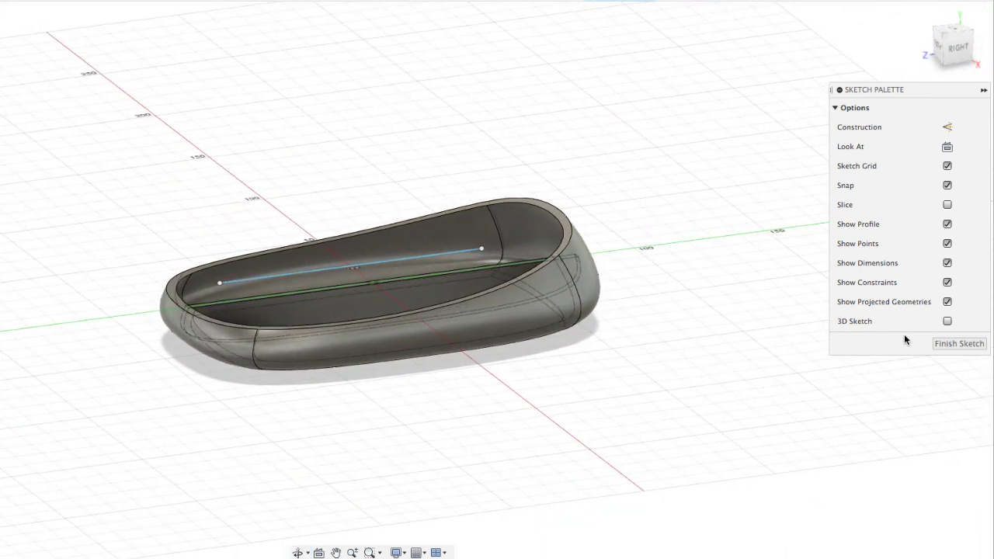
Finish the sketch and tilt the side line about 2.7° around the X axis.
{"action": "left_click", "coordinate": [953, 344]}
{"action": "left_click", "coordinate": [953, 48]}
{"action": "right_click", "coordinate": [657, 154]}
{"action": "left_click", "coordinate": [609, 166]}
{"action": "left_click", "coordinate": [952, 45]}
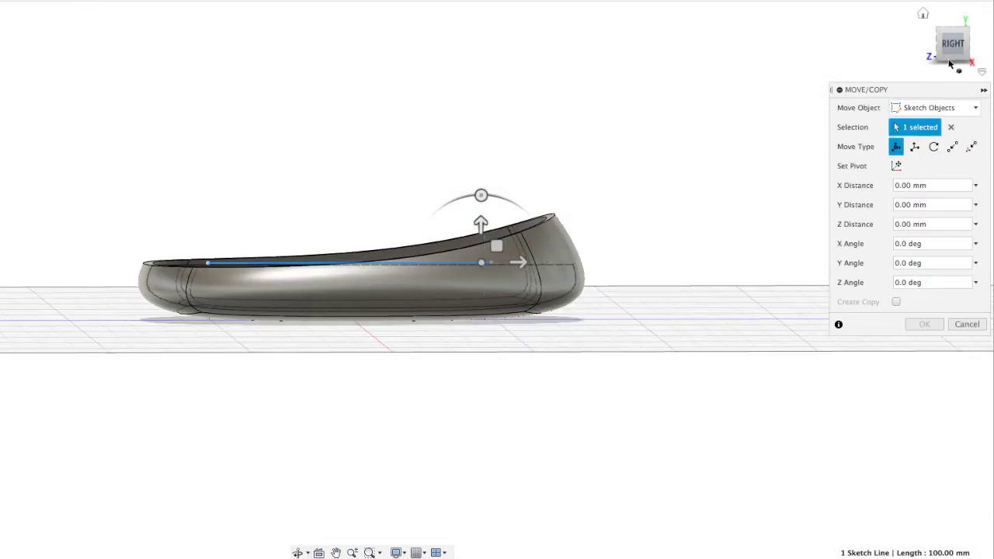
{"action": "mouse_move", "coordinate": [481, 194]}
{"action": "left_mouse_down"}
{"action": "mouse_move", "coordinate": [488, 212]}
{"action": "mouse_move", "coordinate": [478, 211]}
{"action": "mouse_move", "coordinate": [475, 186]}
{"action": "mouse_move", "coordinate": [477, 209]}
{"action": "left_mouse_up"}
{"action": "left_click", "coordinate": [924, 324]}
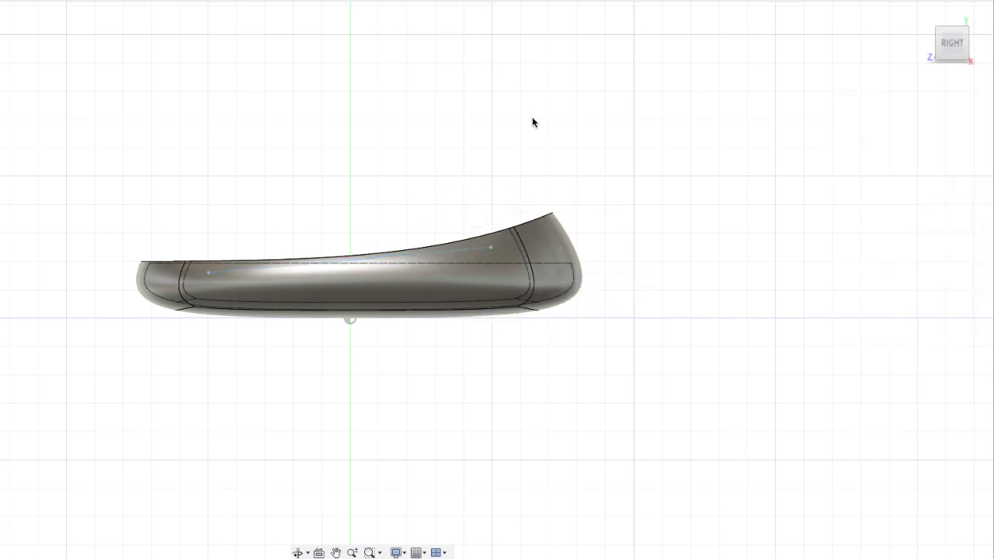
Start a Web rib but cancel it, then check the side line's length.
{"action": "left_click", "coordinate": [163, 47]}
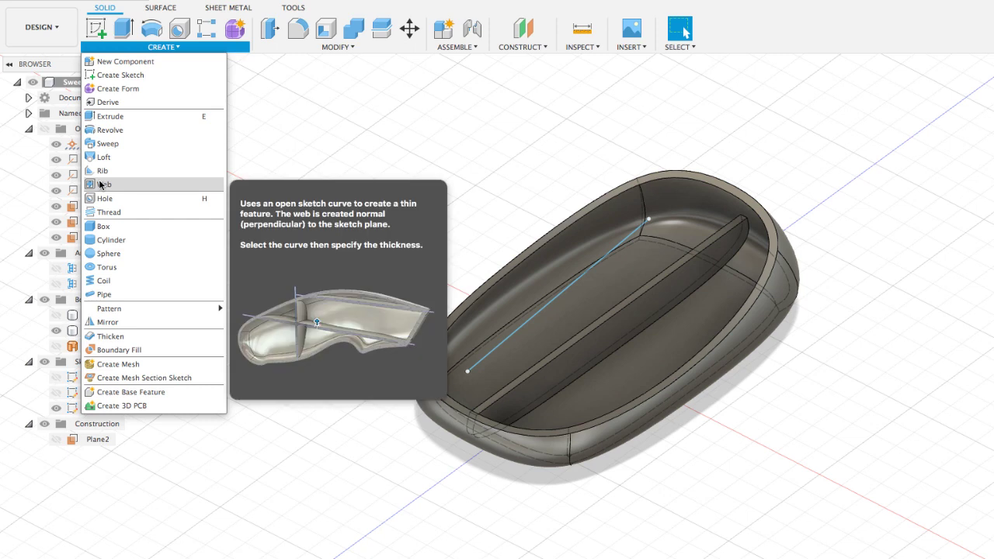
{"action": "left_click", "coordinate": [101, 184]}
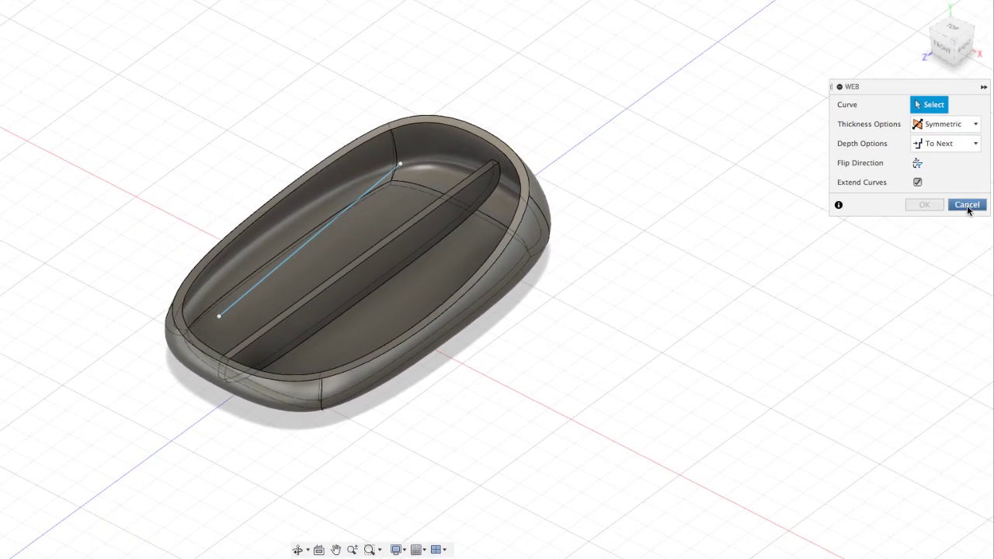
{"action": "left_click", "coordinate": [967, 206]}
{"action": "left_click", "coordinate": [370, 196]}
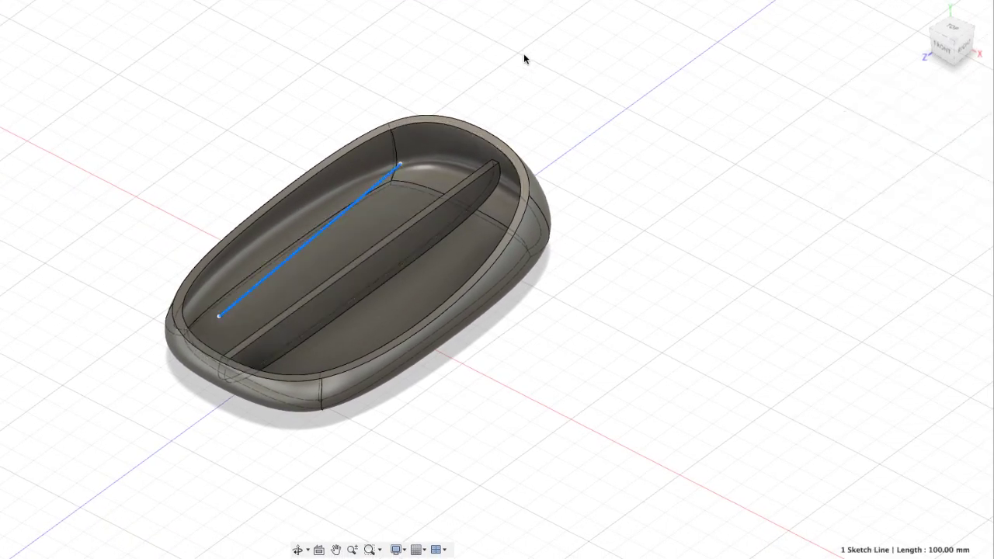
{"action": "left_click", "coordinate": [469, 82]}
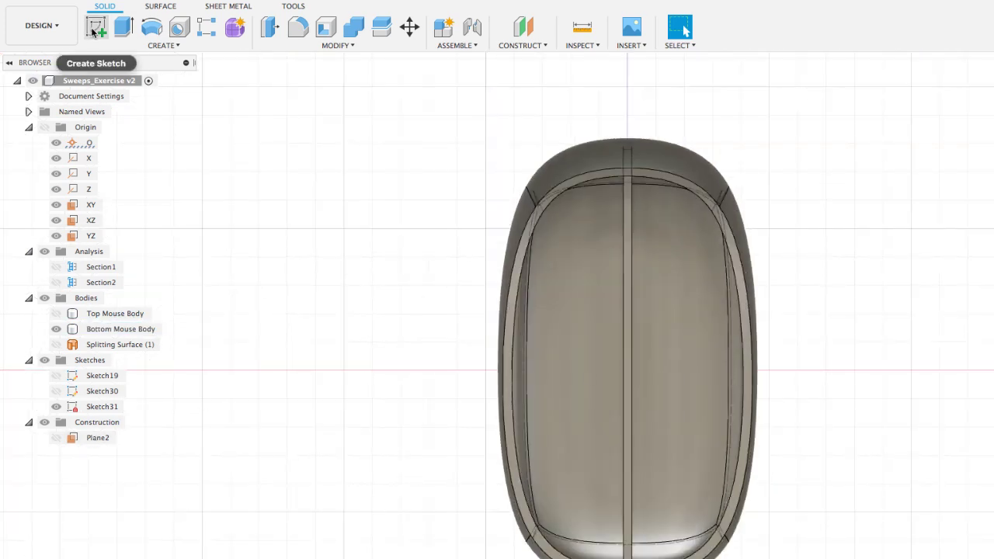
Sketch a 60 mm crosswise line on Plane2 across the shell's centre and finish the sketch.
{"action": "left_click", "coordinate": [93, 29]}
{"action": "left_click", "coordinate": [98, 437]}
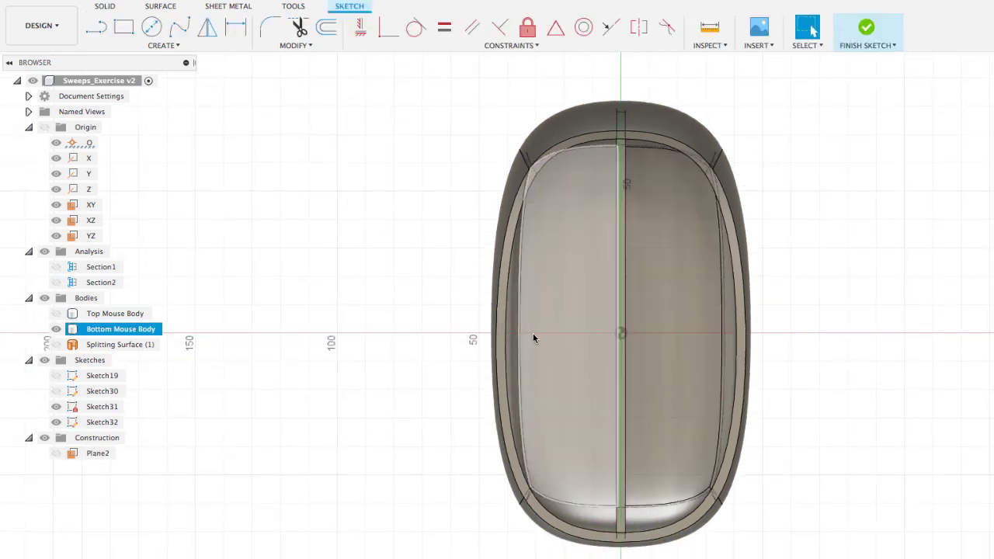
{"action": "left_click", "coordinate": [94, 30]}
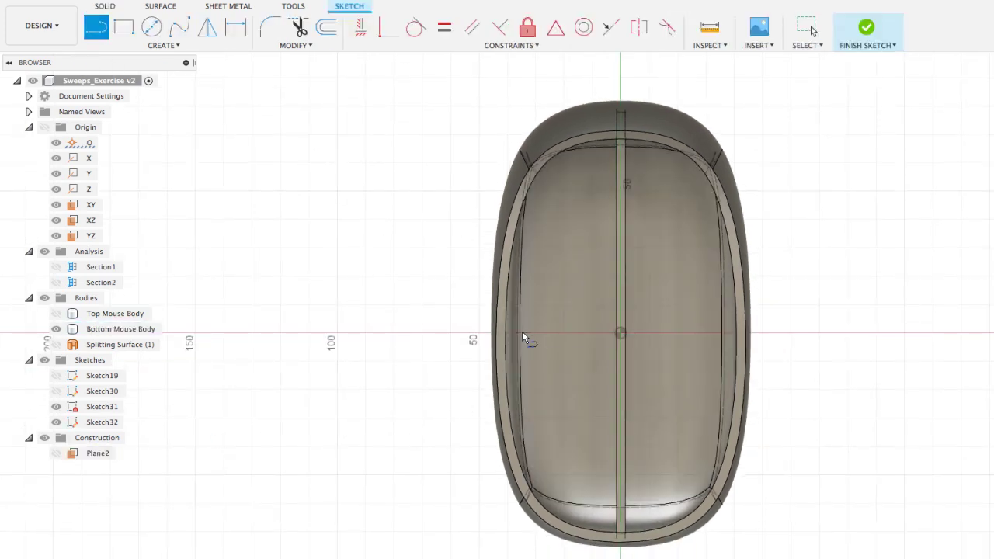
{"action": "left_click", "coordinate": [536, 334]}
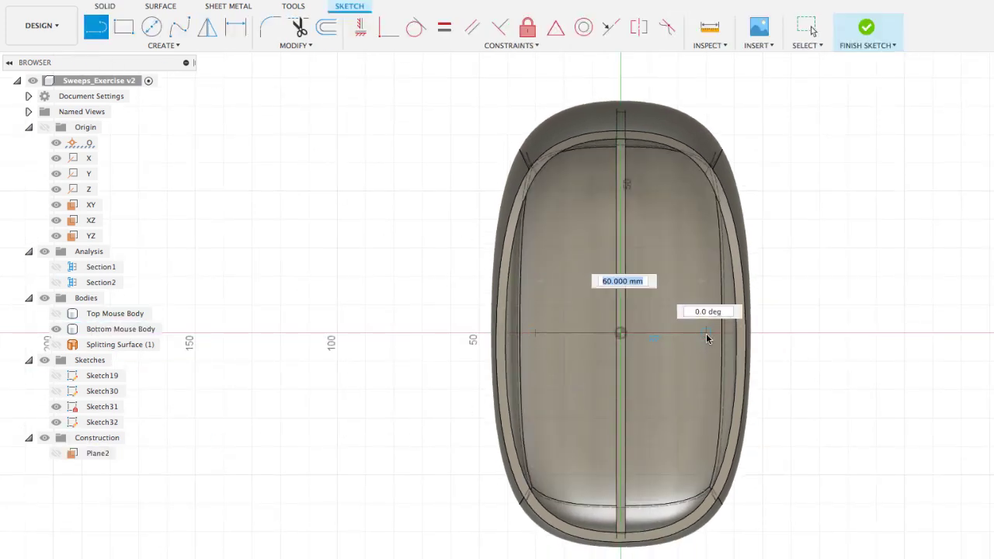
{"action": "left_click", "coordinate": [706, 344]}
{"action": "key", "text": "Escape"}
{"action": "middle_click_drag", "start_coordinate": [849, 329], "coordinate": [818, 415], "text": "shift"}
{"action": "left_click", "coordinate": [867, 30]}
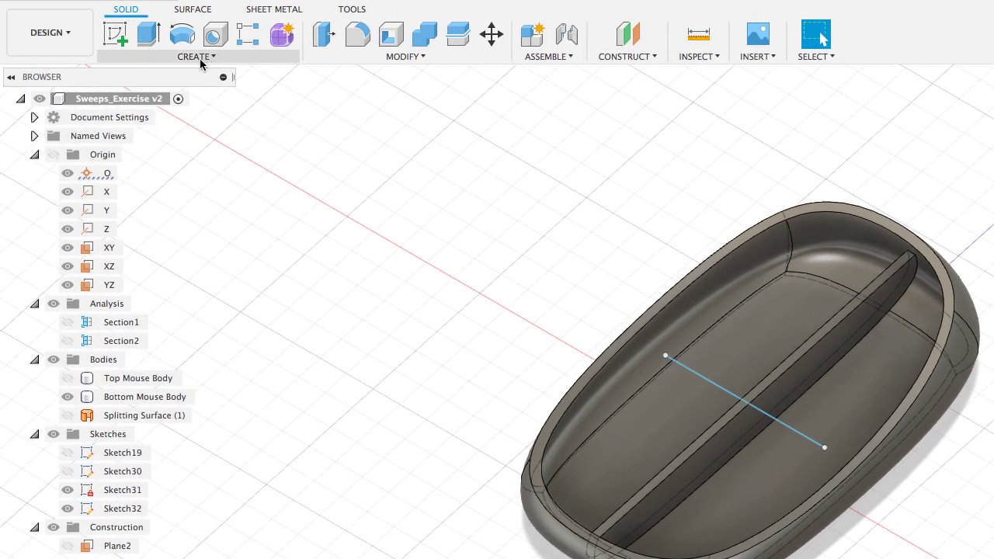
Create a 3.00 mm symmetric web rib along the crosswise line, forming a cross.
{"action": "left_click", "coordinate": [168, 46]}
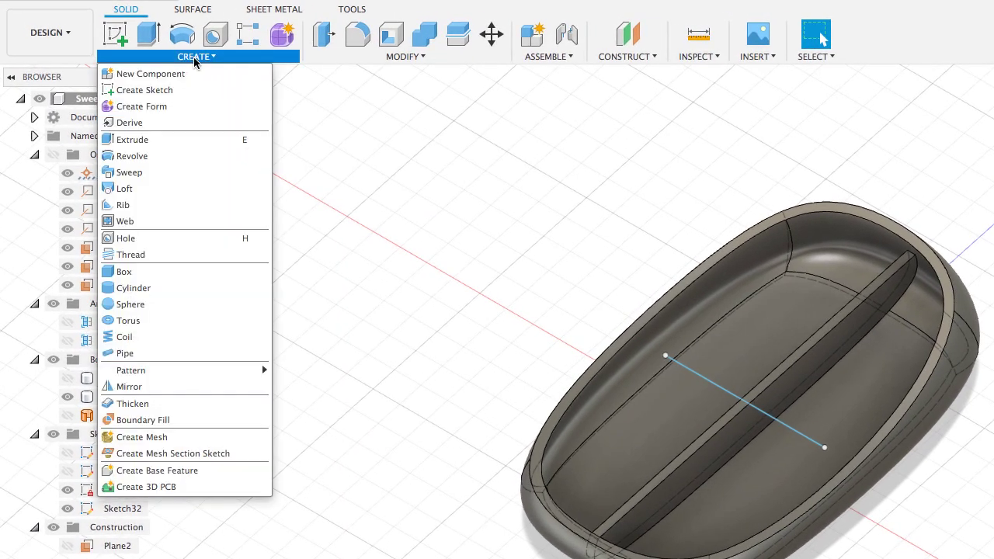
{"action": "left_click", "coordinate": [138, 223]}
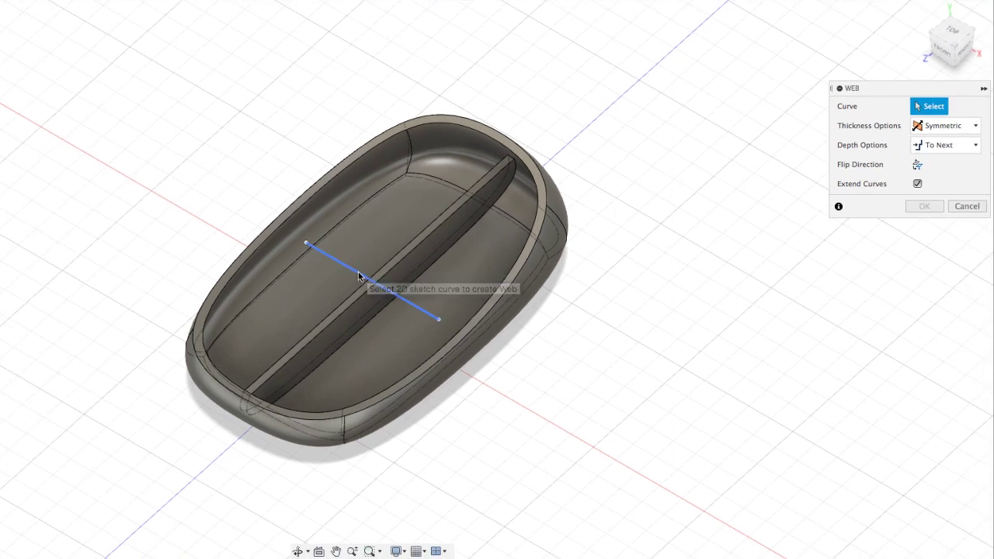
{"action": "left_click", "coordinate": [358, 276]}
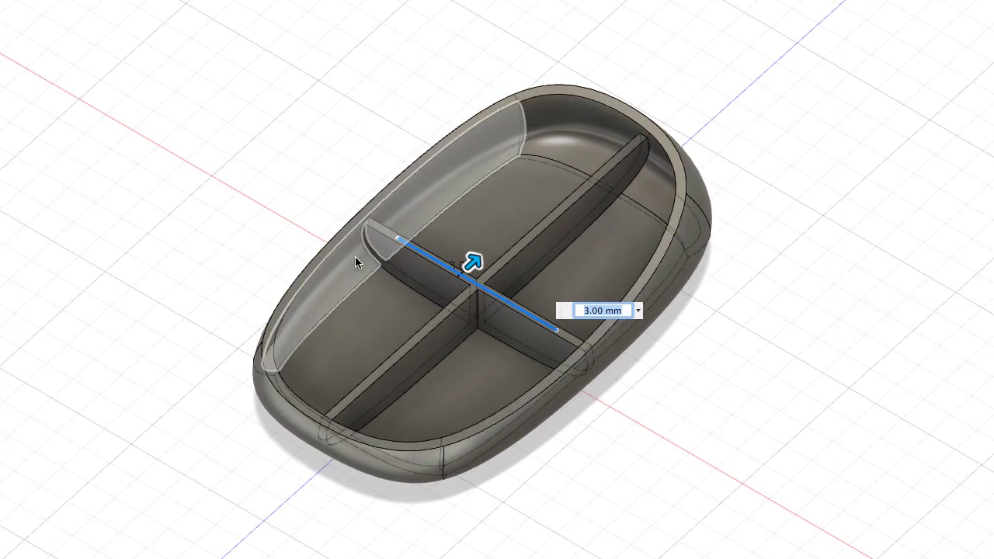
{"action": "middle_click_drag", "start_coordinate": [267, 195], "coordinate": [595, 248], "text": "shift"}
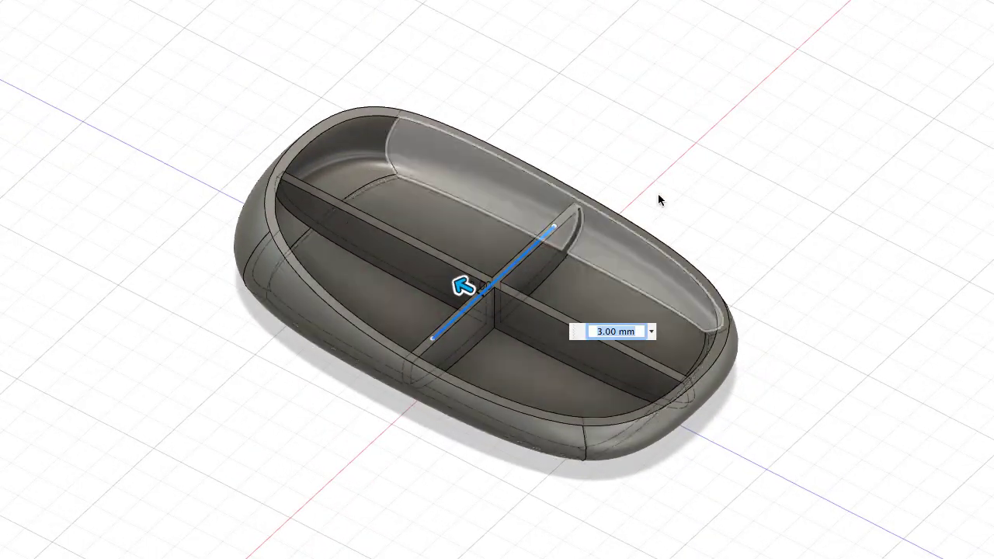
{"action": "middle_click_drag", "start_coordinate": [791, 184], "coordinate": [667, 256], "text": "shift"}
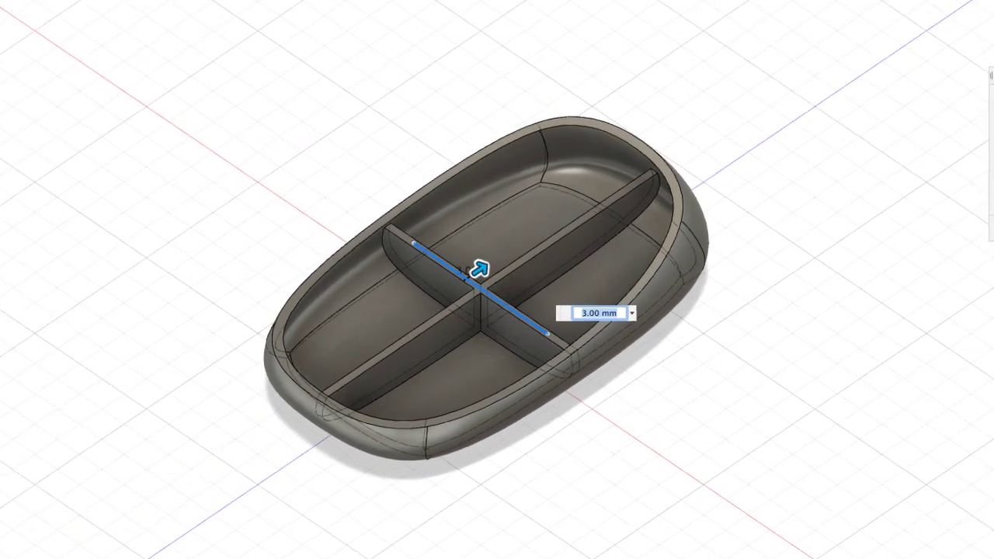